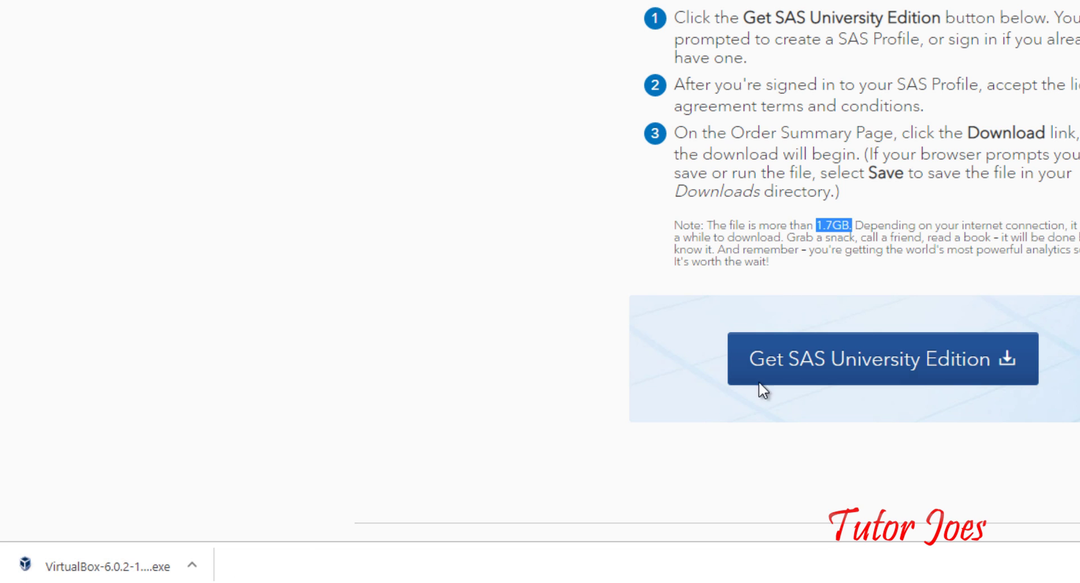
Choose Get SAS University Edition, dismiss the help chat, and start creating a new SAS Profile
{"action": "left_click", "coordinate": [845, 360]}
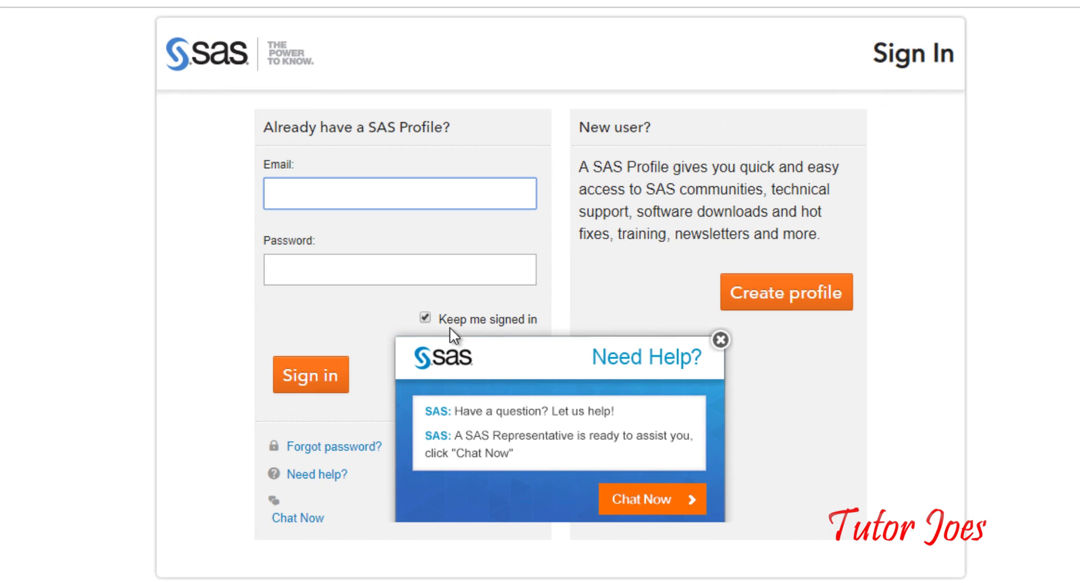
{"action": "left_click", "coordinate": [721, 340]}
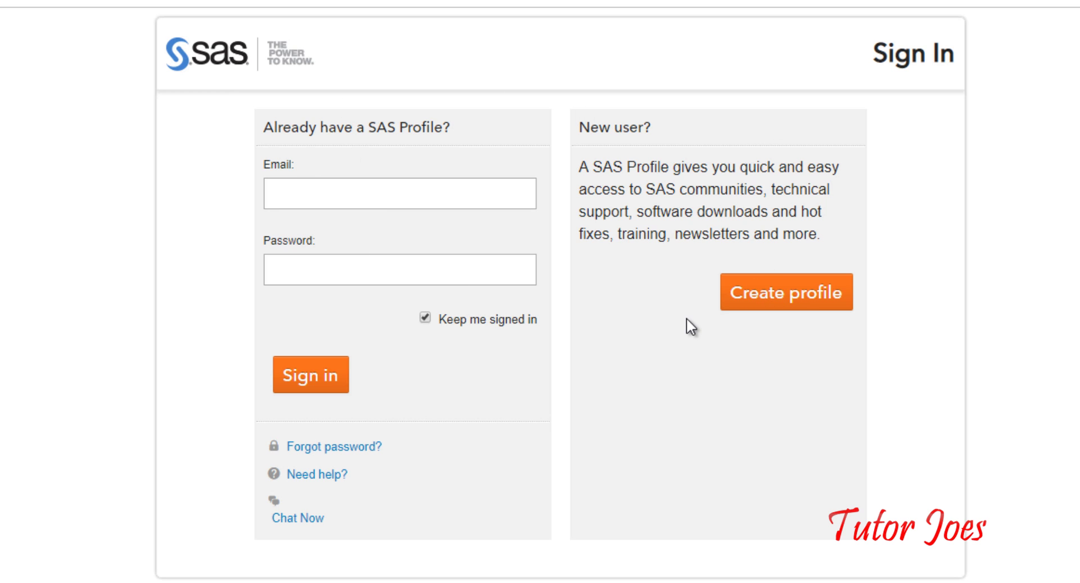
{"action": "left_click", "coordinate": [769, 299]}
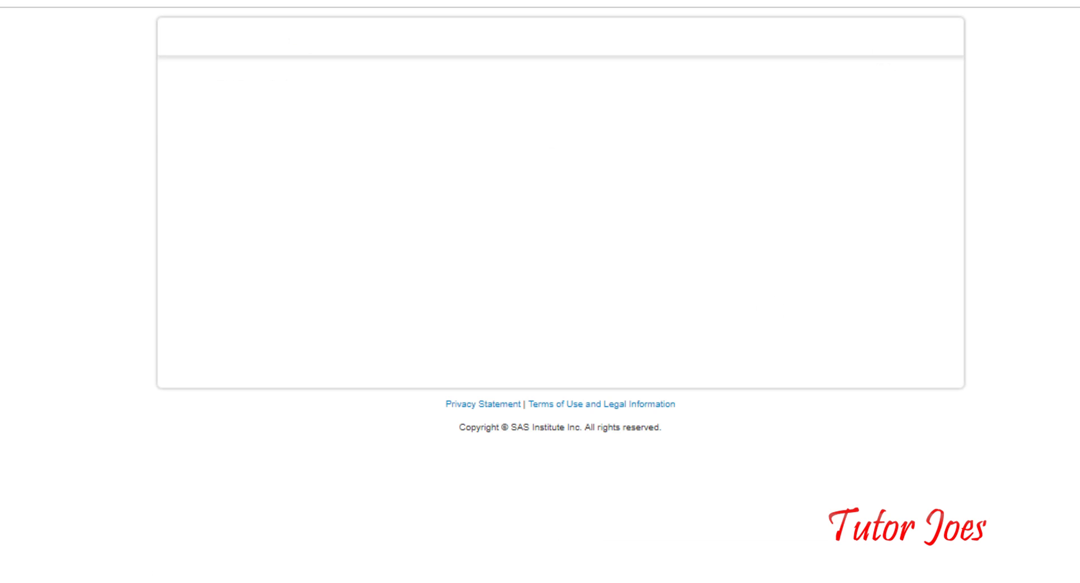
Set the preferred language to English and enter the first and last name
{"action": "left_click", "coordinate": [738, 247]}
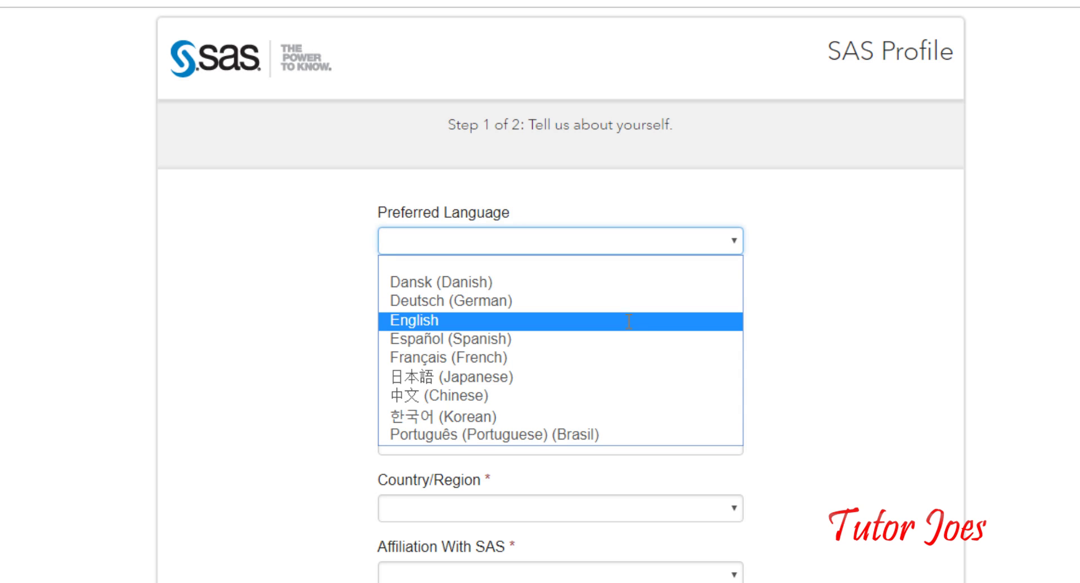
{"action": "left_click", "coordinate": [610, 319]}
{"action": "left_click", "coordinate": [591, 316]}
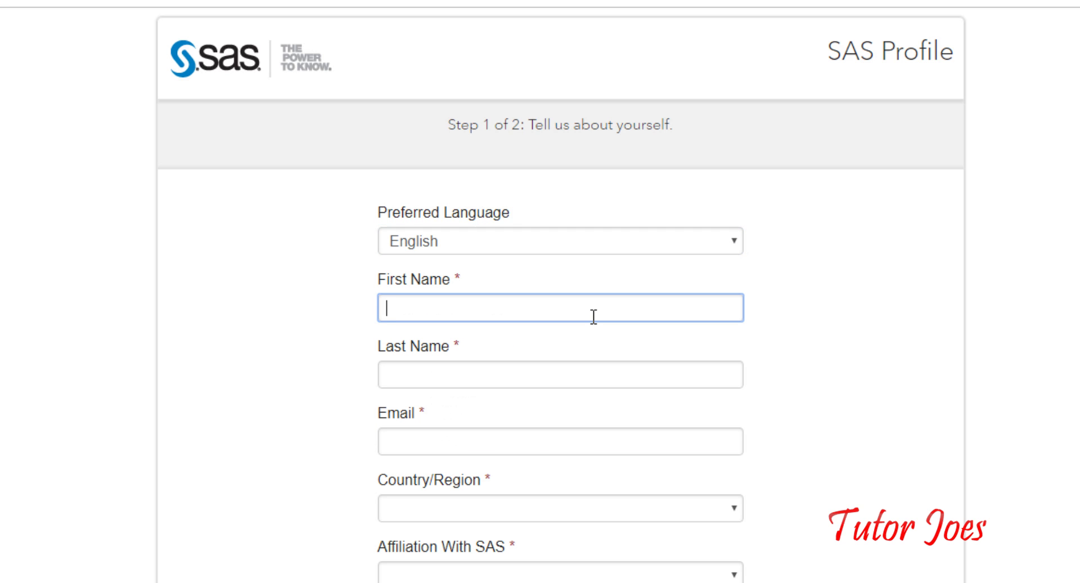
{"action": "key", "text": "Tab"}
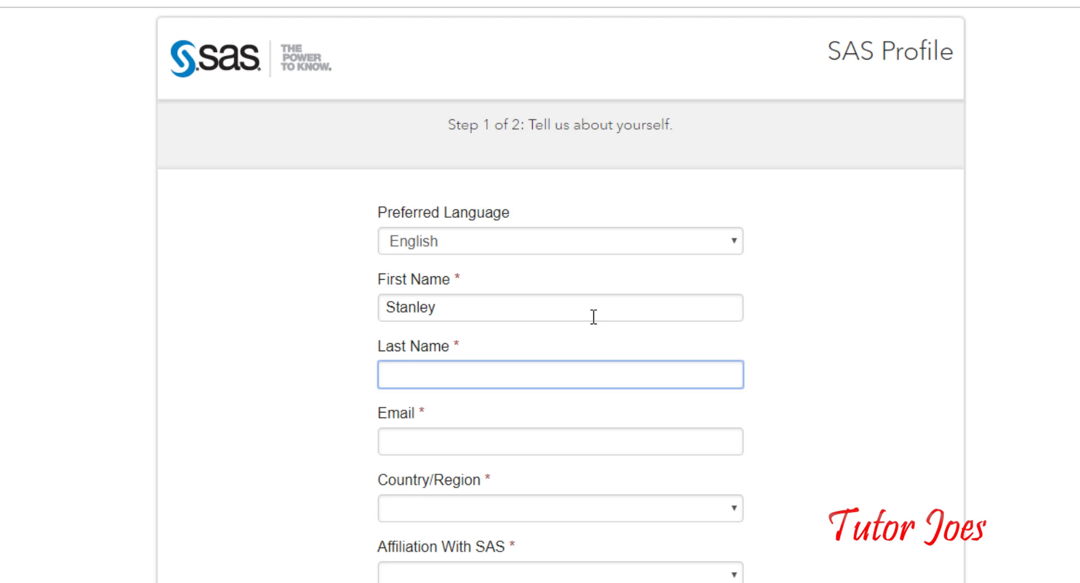
Enter the e-mail address, correcting a mistyped character
{"action": "left_click", "coordinate": [495, 448]}
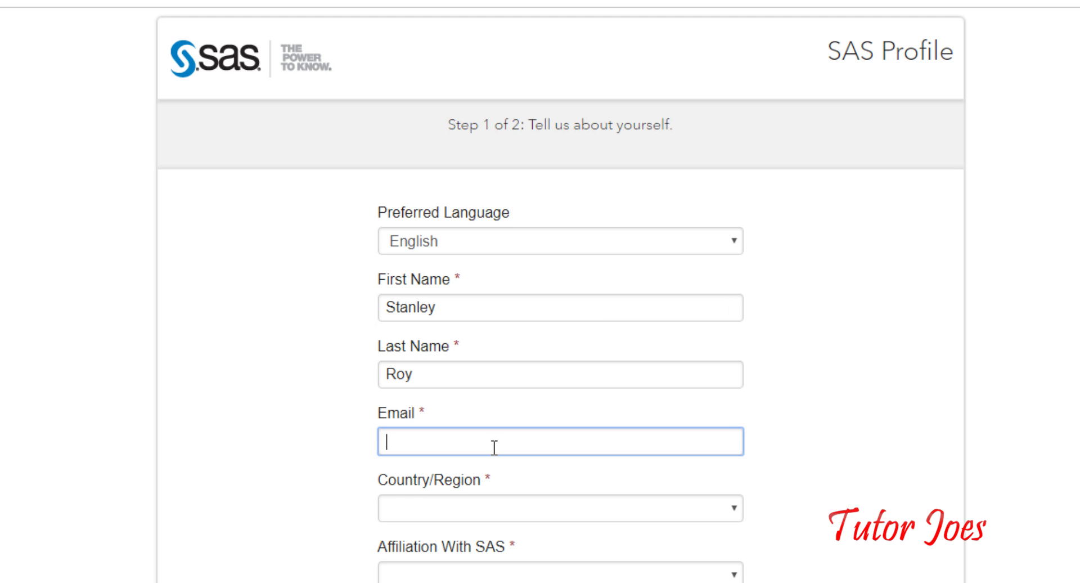
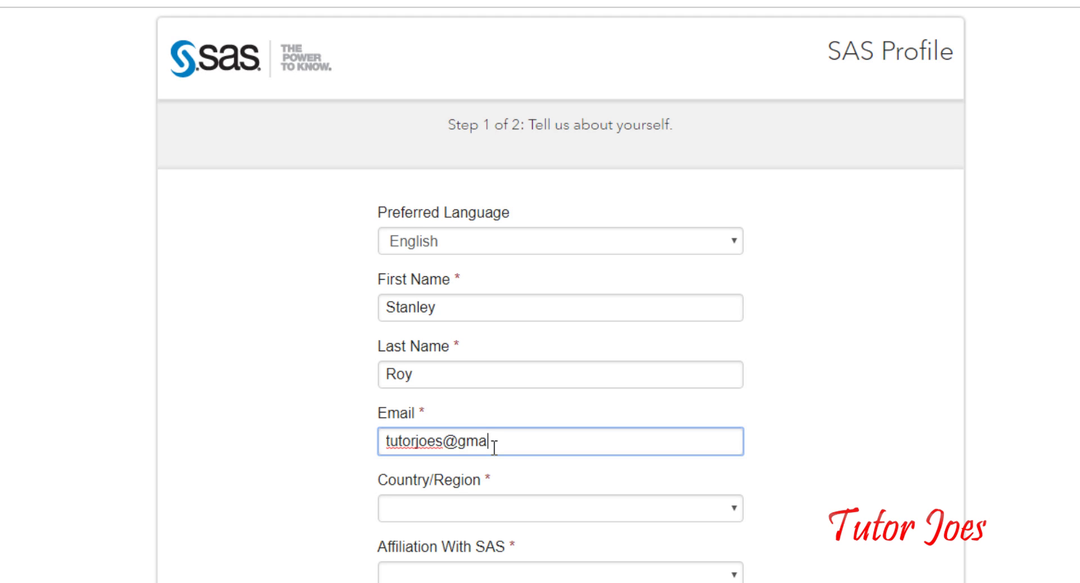
Set the country to India and the state to Tamil Nadu
{"action": "left_click", "coordinate": [485, 506]}
{"action": "type", "text": "in"}
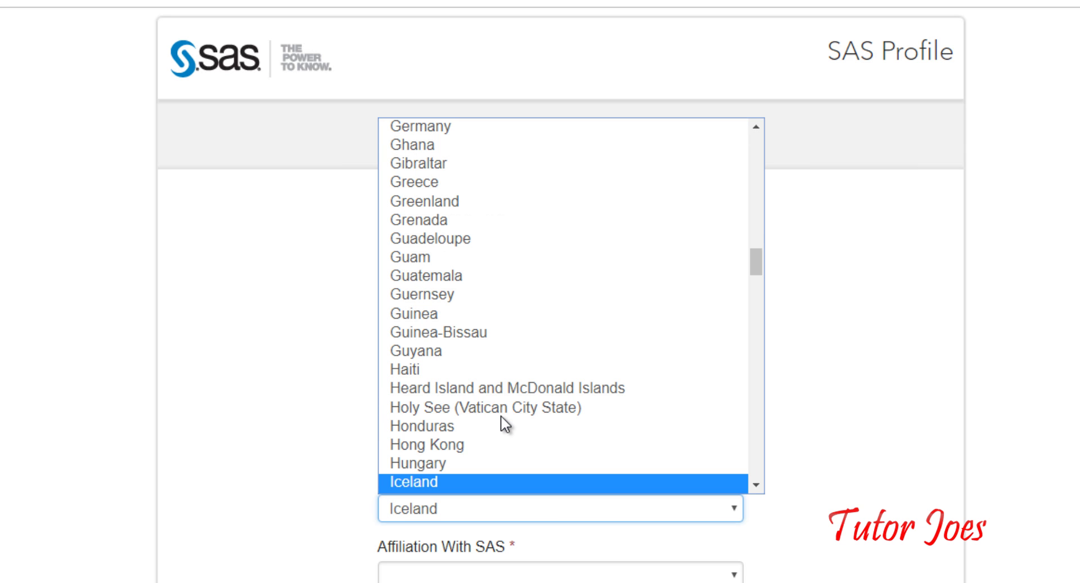
{"action": "left_click", "coordinate": [562, 563]}
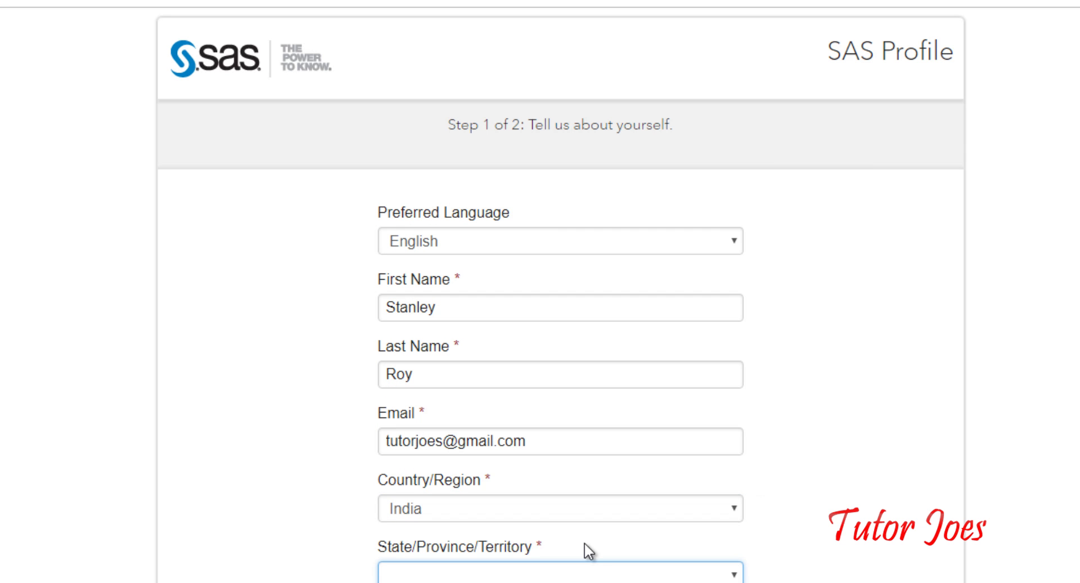
{"action": "left_click", "coordinate": [574, 574]}
{"action": "type", "text": "t"}
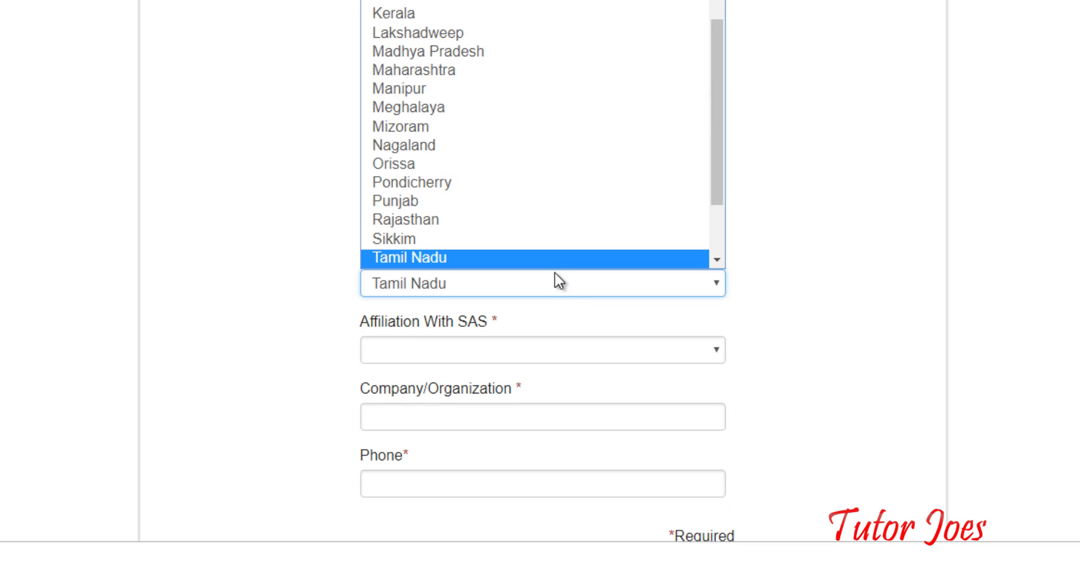
{"action": "key", "text": "Tab"}
Set affiliation to Student and organization to 'Tutor', and enter the phone number
{"action": "left_click", "coordinate": [537, 352]}
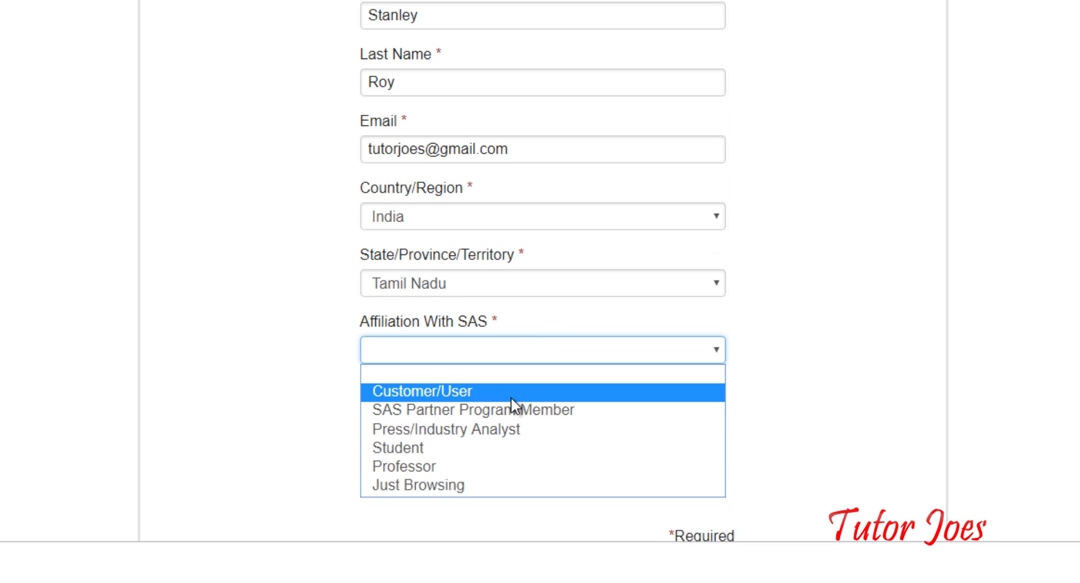
{"action": "left_click", "coordinate": [485, 450]}
{"action": "left_click", "coordinate": [488, 416]}
{"action": "scroll", "coordinate": [495, 388], "scroll_direction": "down", "scroll_amount": 5}
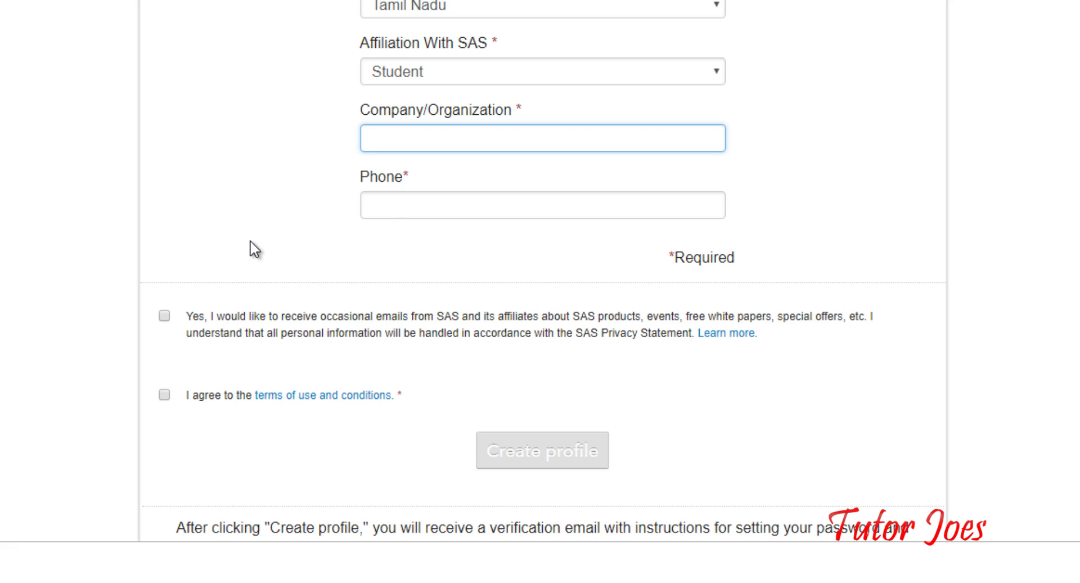
{"action": "type", "text": "Tutor Joes"}
{"action": "left_click", "coordinate": [430, 197]}
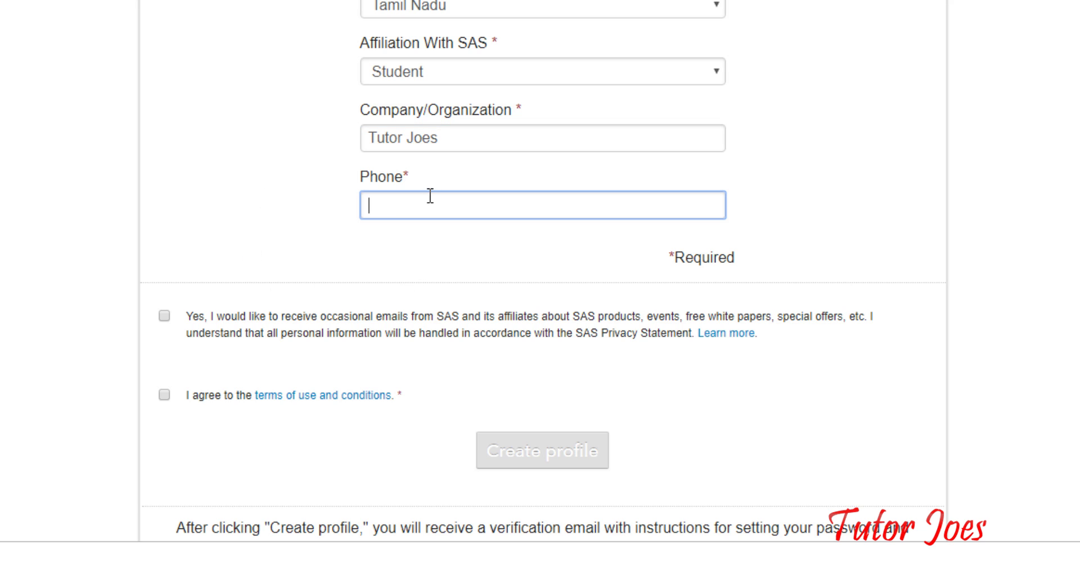
Opt in to SAS emails, agree to the terms of use, and submit the profile
{"action": "left_click", "coordinate": [164, 316]}
{"action": "left_click", "coordinate": [164, 395]}
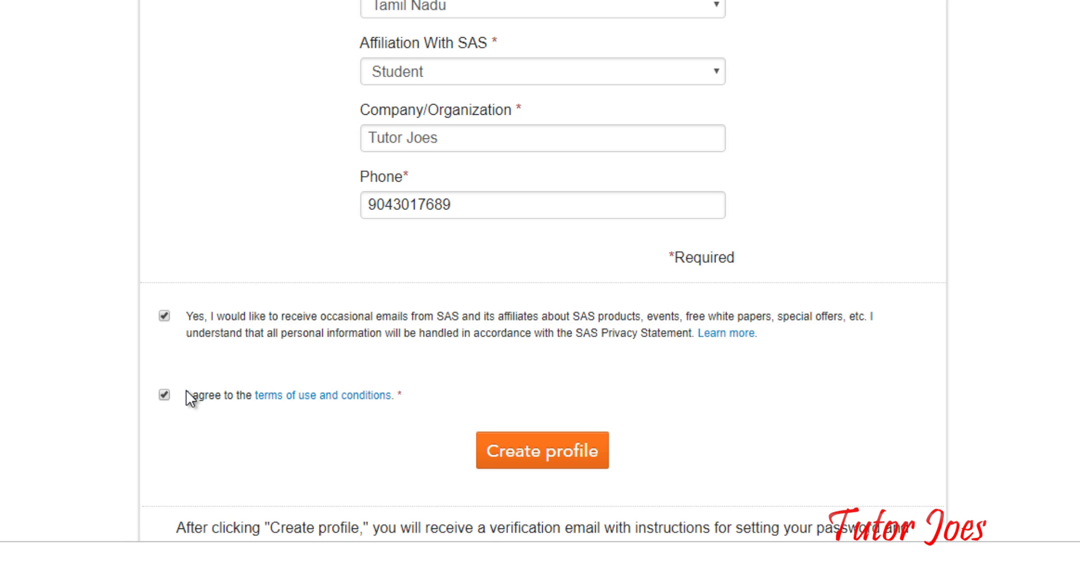
{"action": "scroll", "coordinate": [400, 333], "scroll_direction": "down", "scroll_amount": 3}
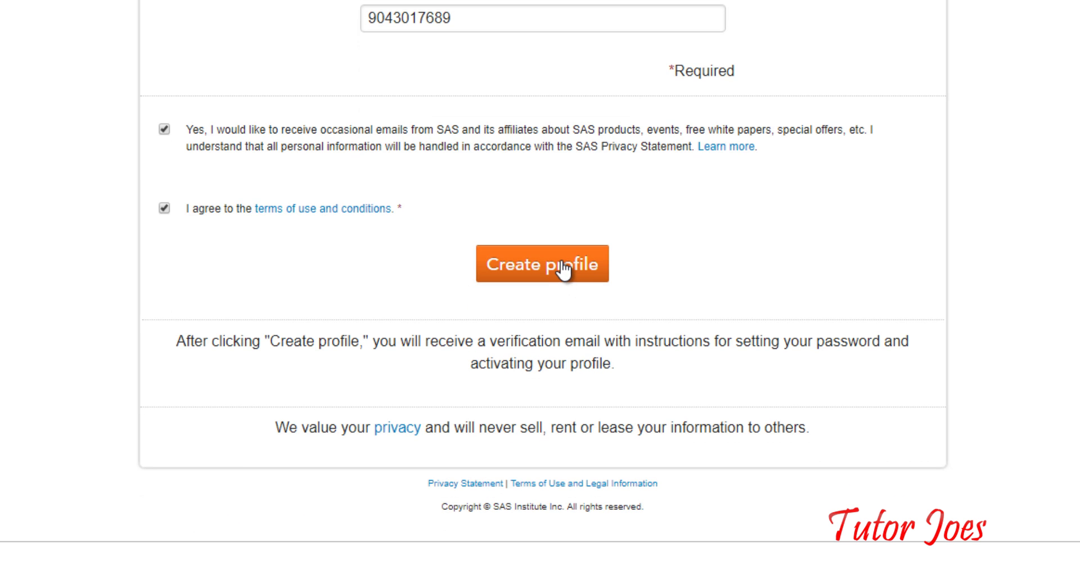
{"action": "left_click", "coordinate": [562, 262]}
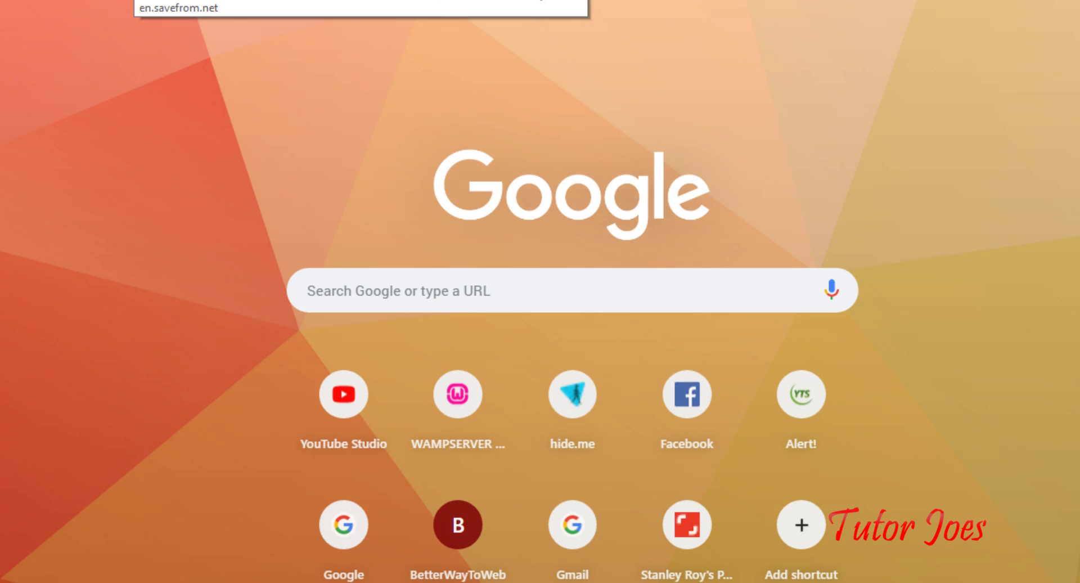
Open Gmail in a new tab and open the 'Please activate your SAS Profile' email
{"action": "type", "text": "g"}
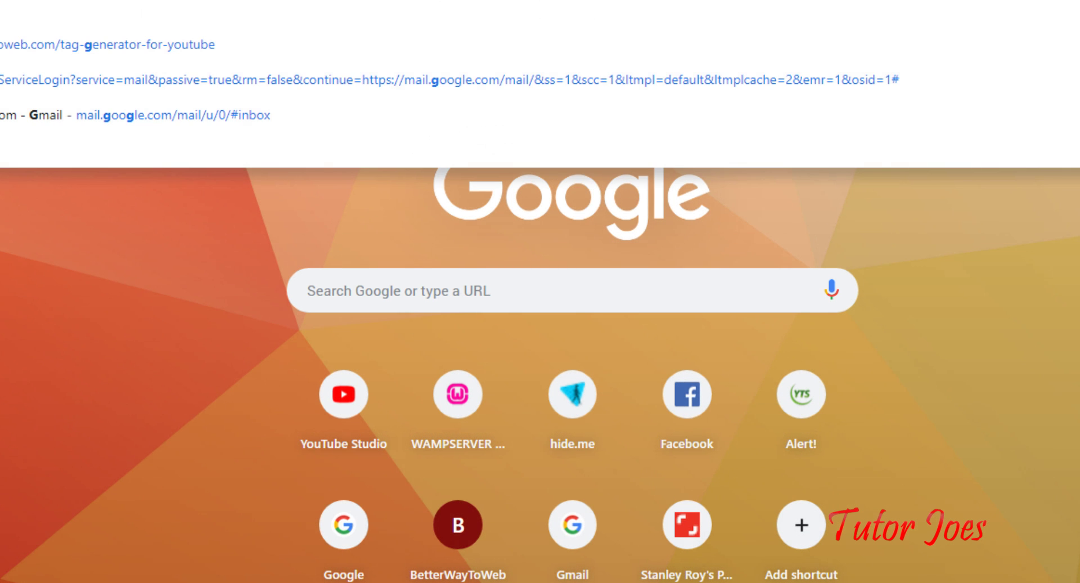
{"action": "key", "text": "Return"}
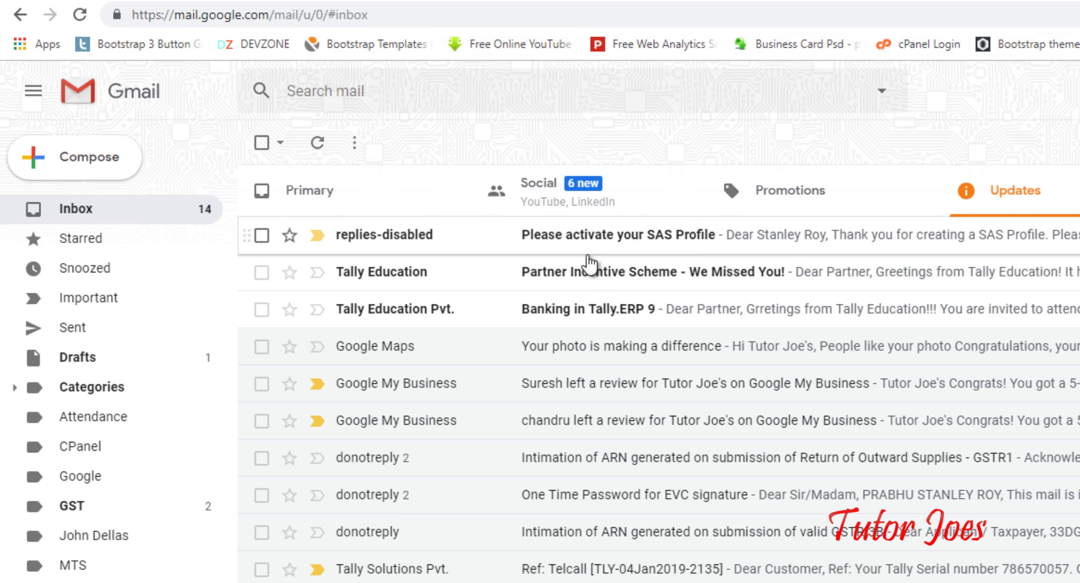
{"action": "left_click", "coordinate": [659, 245]}
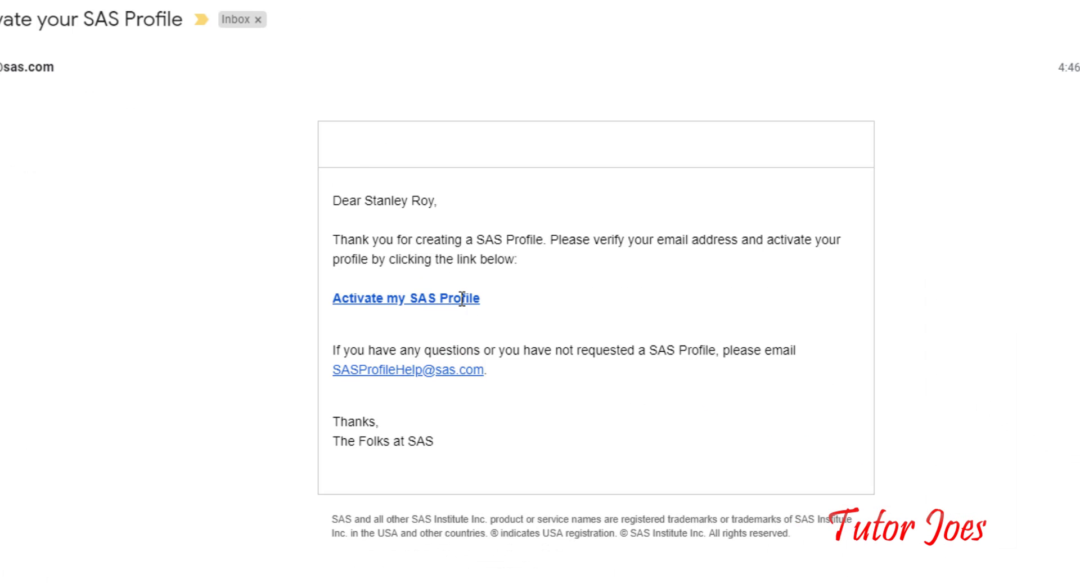
Follow the activation link and set the new profile password, entering it twice
{"action": "left_click", "coordinate": [436, 349]}
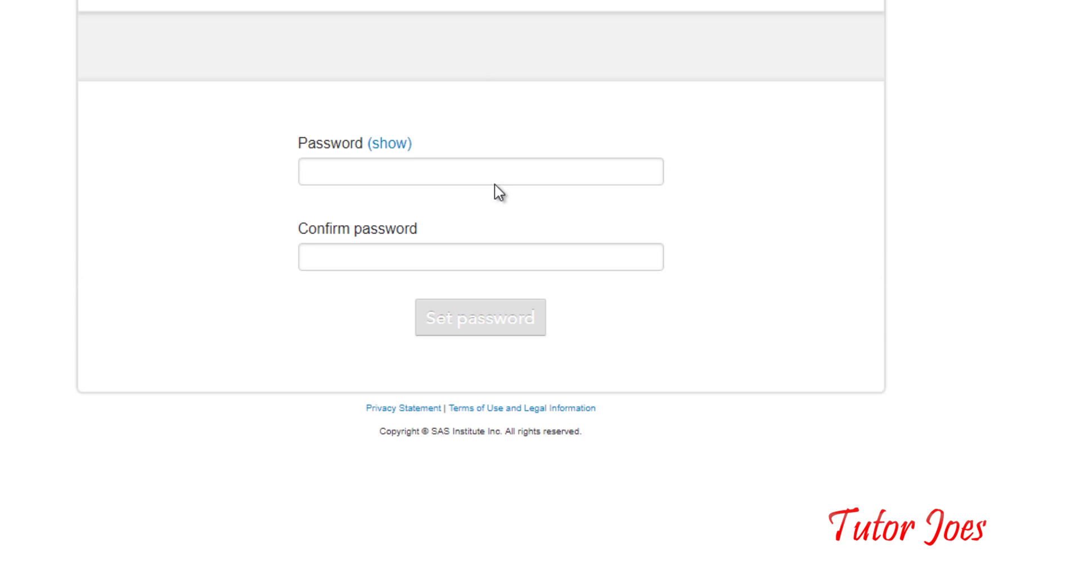
{"action": "left_click", "coordinate": [341, 268]}
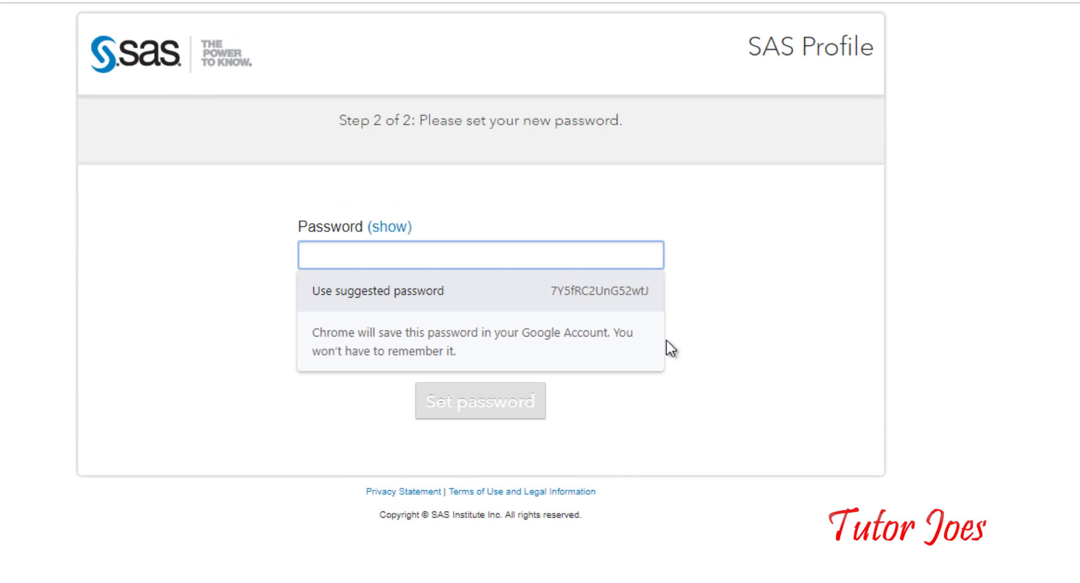
{"action": "type", "text": "••"}
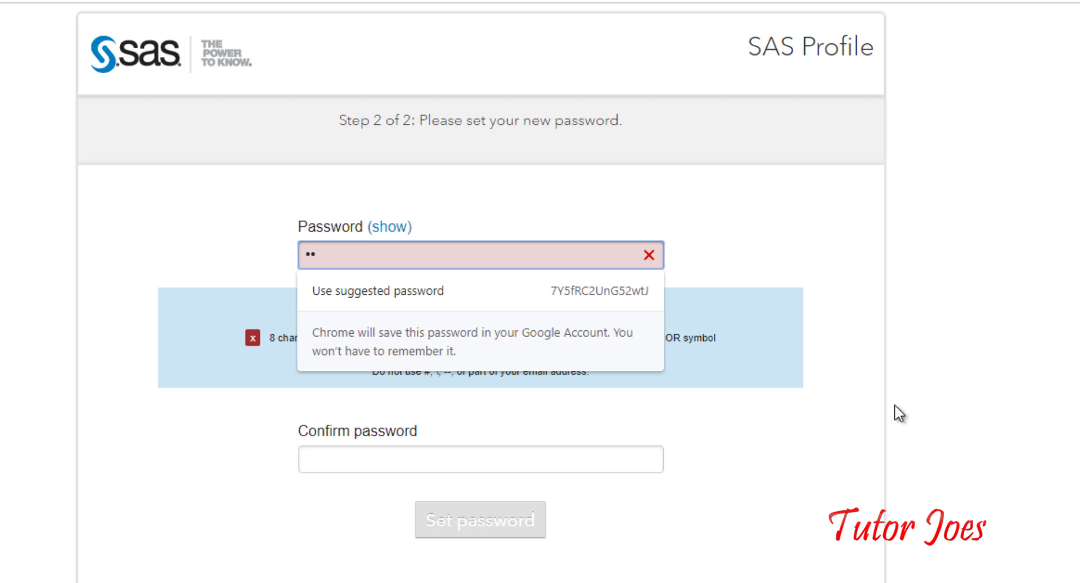
{"action": "type", "text": "•••"}
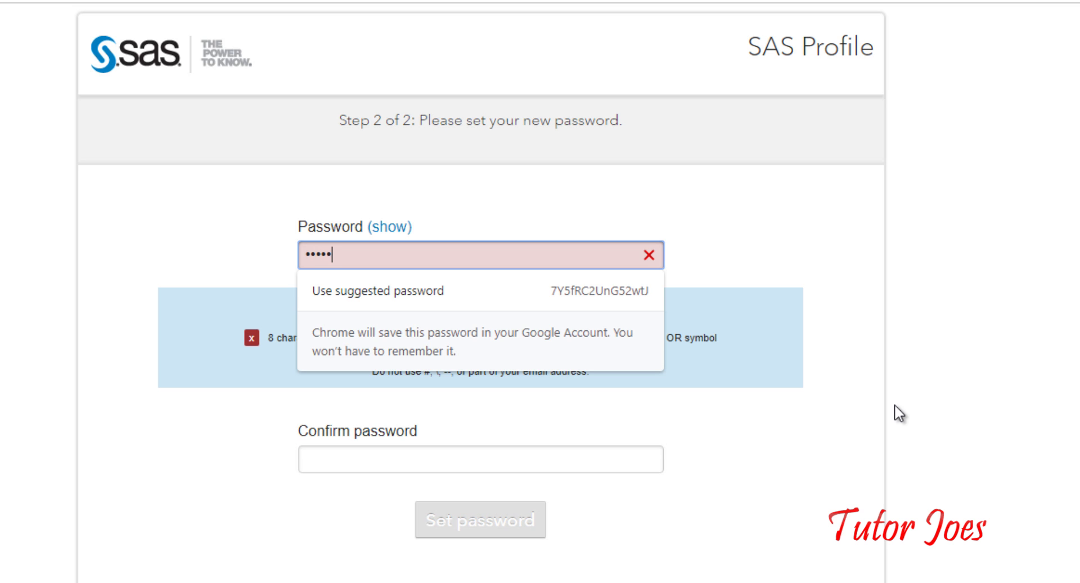
{"action": "type", "text": "•••••"}
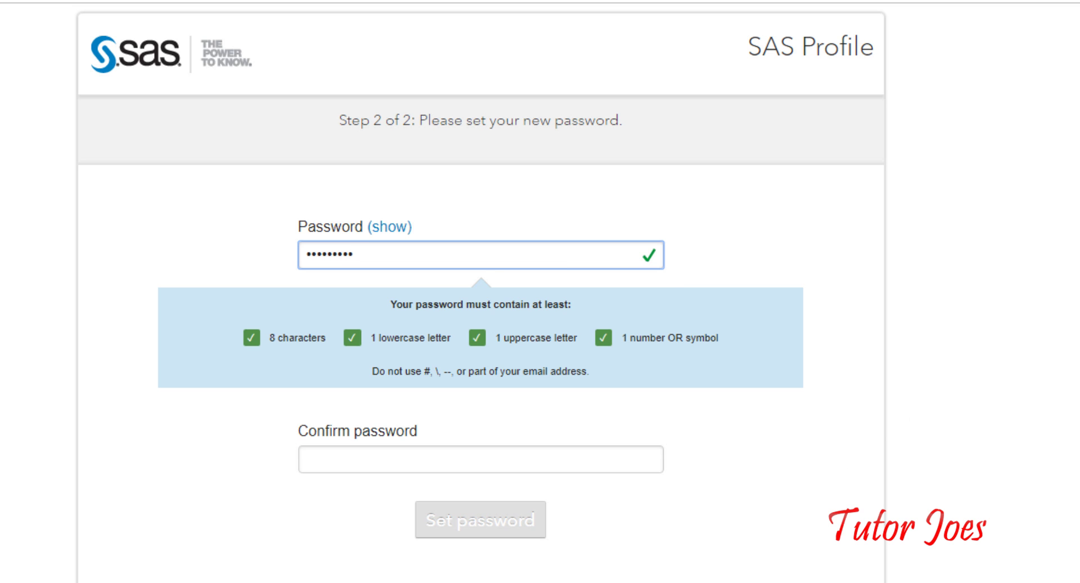
{"action": "left_click", "coordinate": [394, 457]}
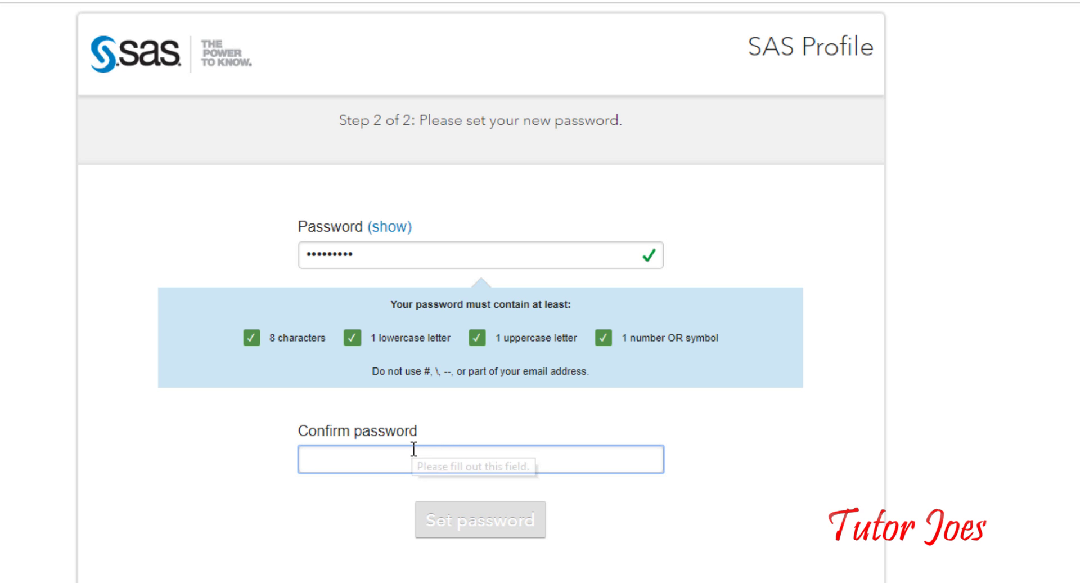
{"action": "type", "text": "••••••••••"}
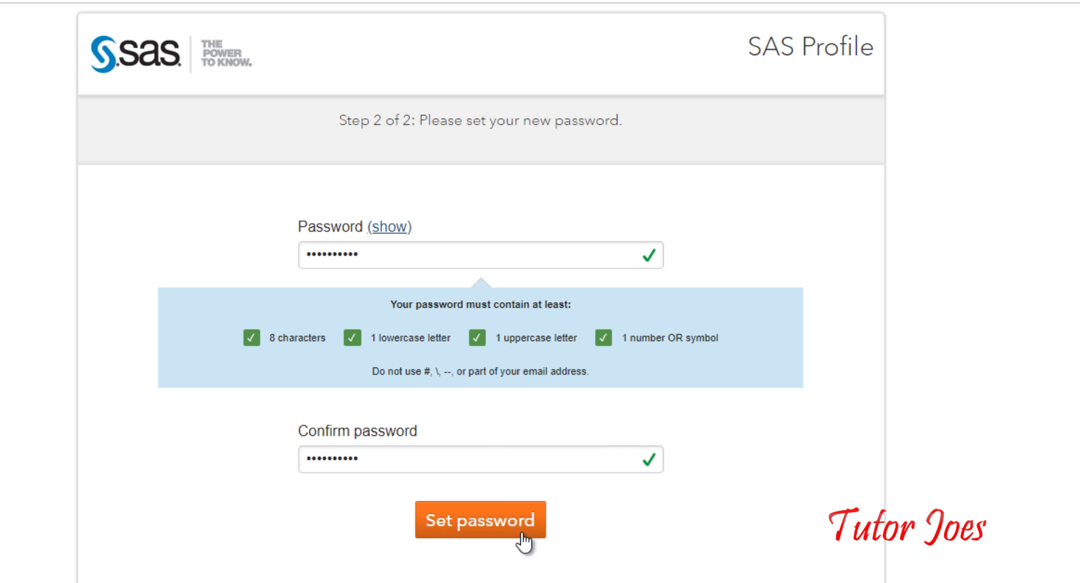
{"action": "left_click", "coordinate": [507, 530]}
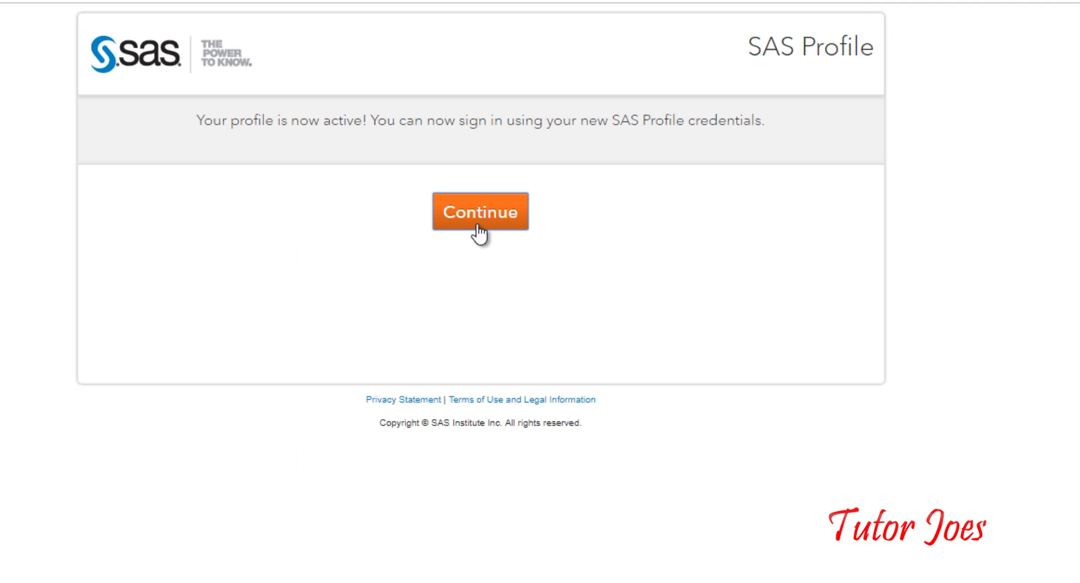
Sign in to SAS with the profile e-mail address and password
{"action": "left_click", "coordinate": [479, 232]}
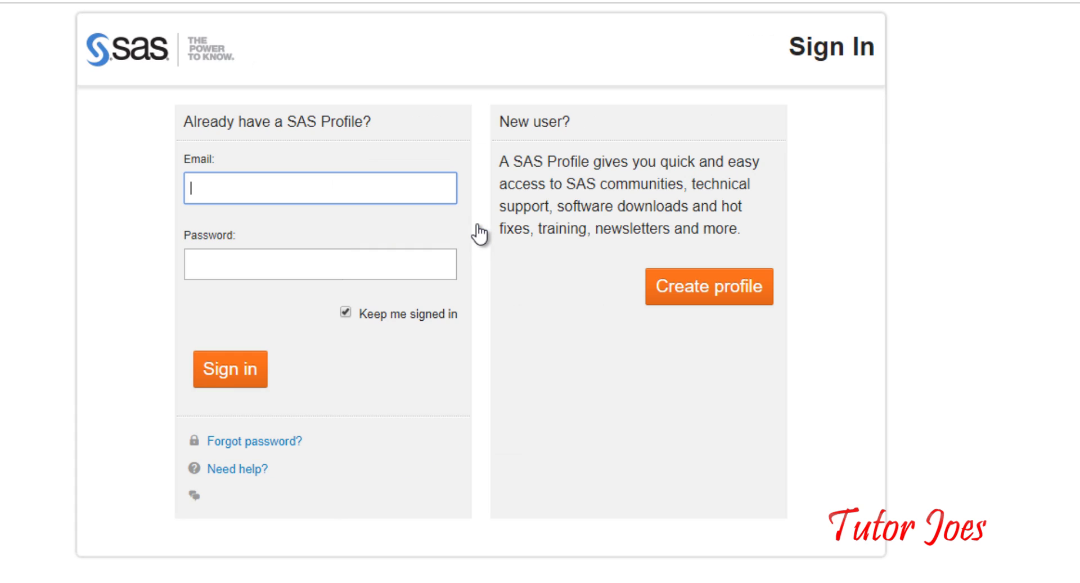
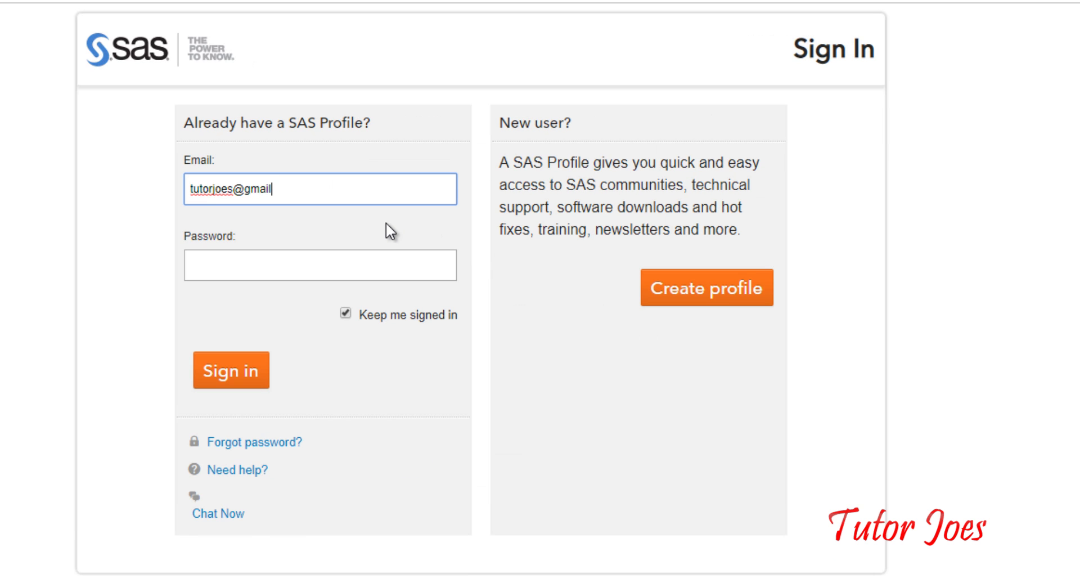
{"action": "key", "text": "Tab"}
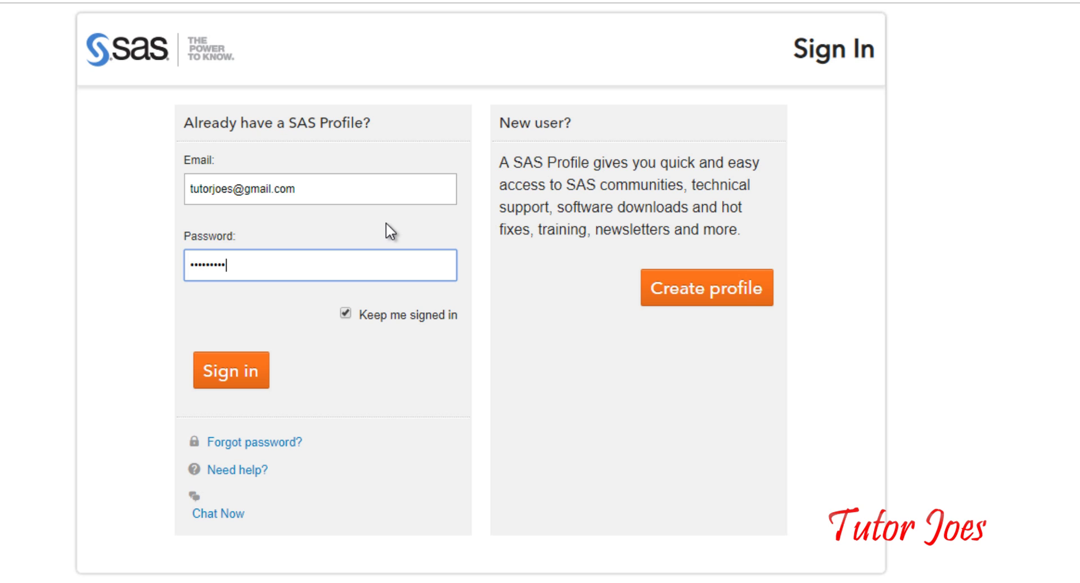
{"action": "type", "text": "•"}
{"action": "left_click", "coordinate": [221, 381]}
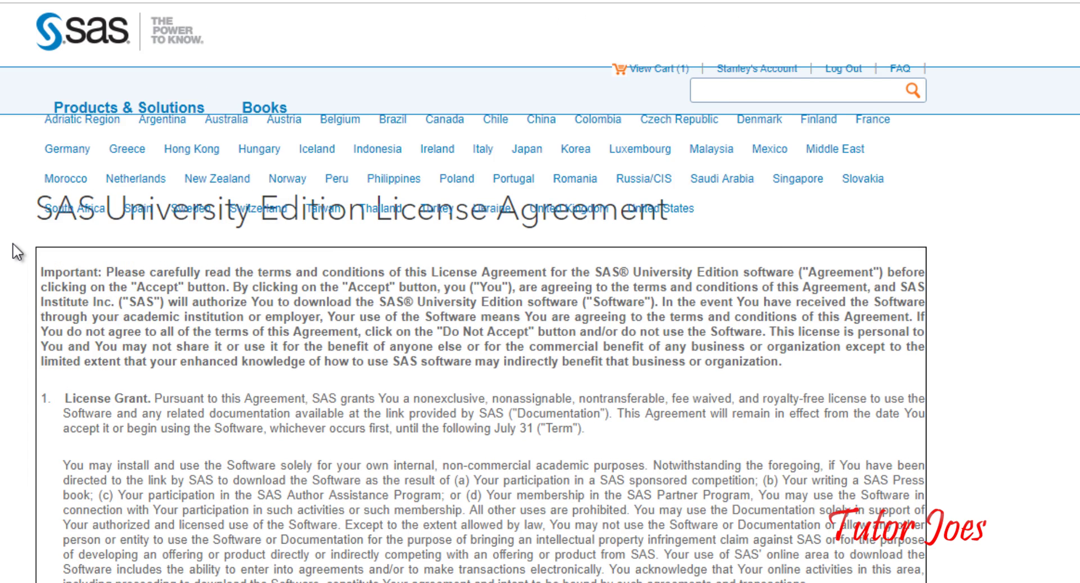
Agree to the SAS University Edition license terms and conditions and continue
{"action": "scroll", "coordinate": [25, 229], "scroll_direction": "down", "scroll_amount": 2}
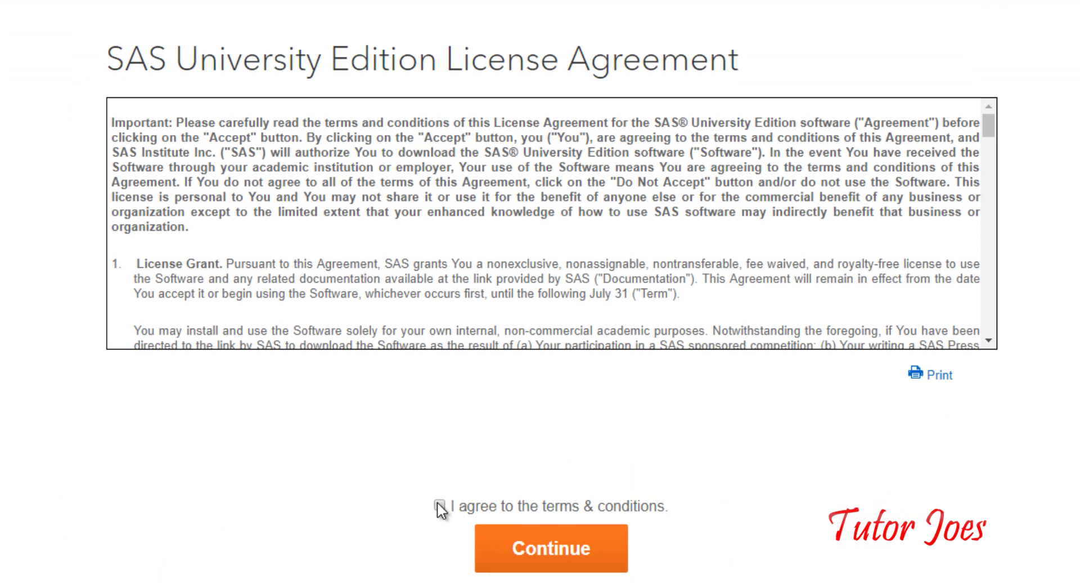
{"action": "left_click", "coordinate": [415, 549]}
{"action": "left_click", "coordinate": [513, 544]}
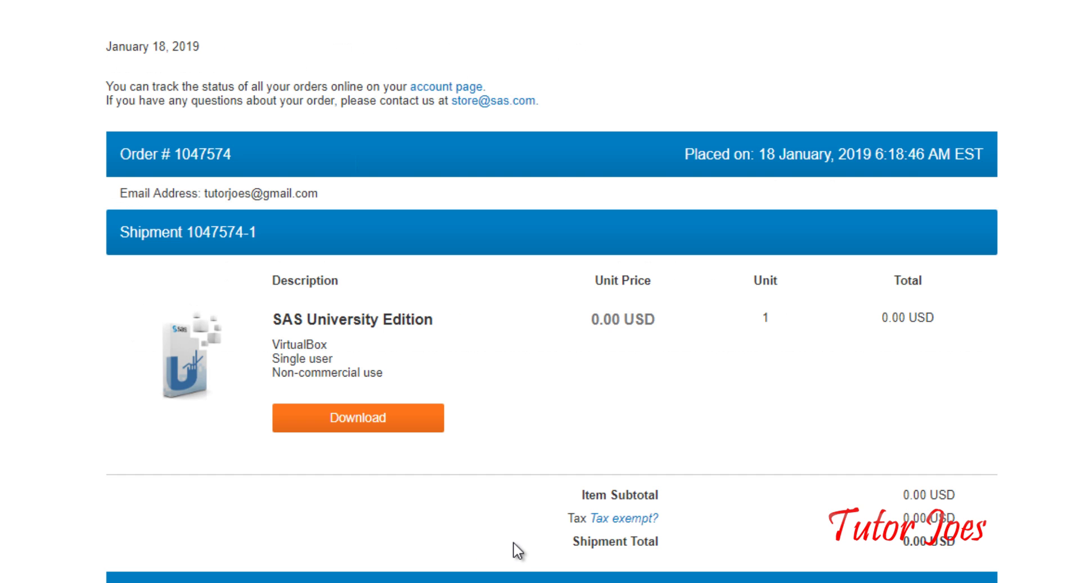
Review the free 0.00 USD order and download the SAS University Edition OVA
{"action": "scroll", "coordinate": [381, 140], "scroll_direction": "down", "scroll_amount": 3}
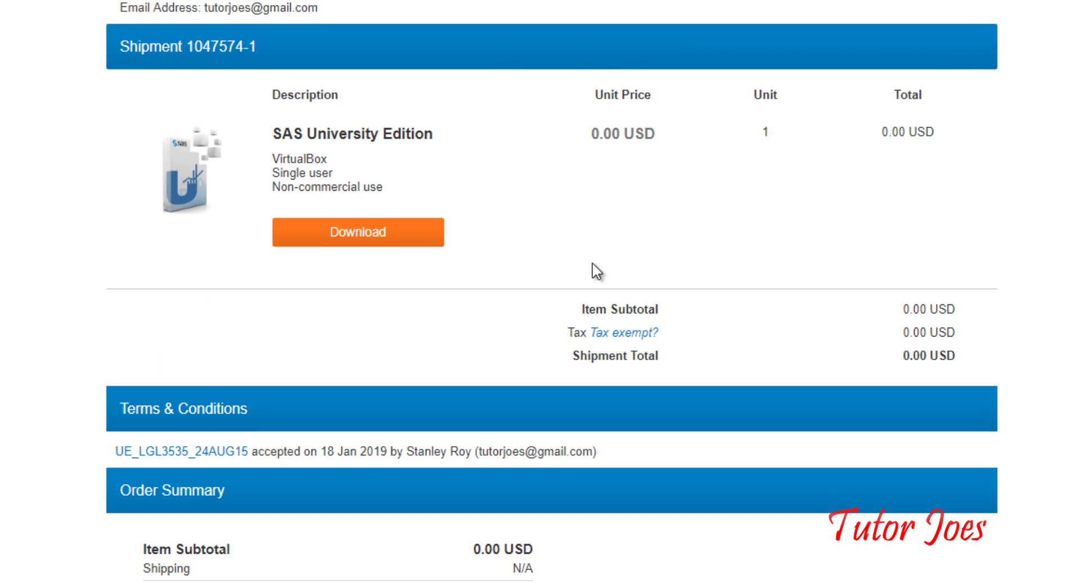
{"action": "scroll", "coordinate": [591, 270], "scroll_direction": "down", "scroll_amount": 2}
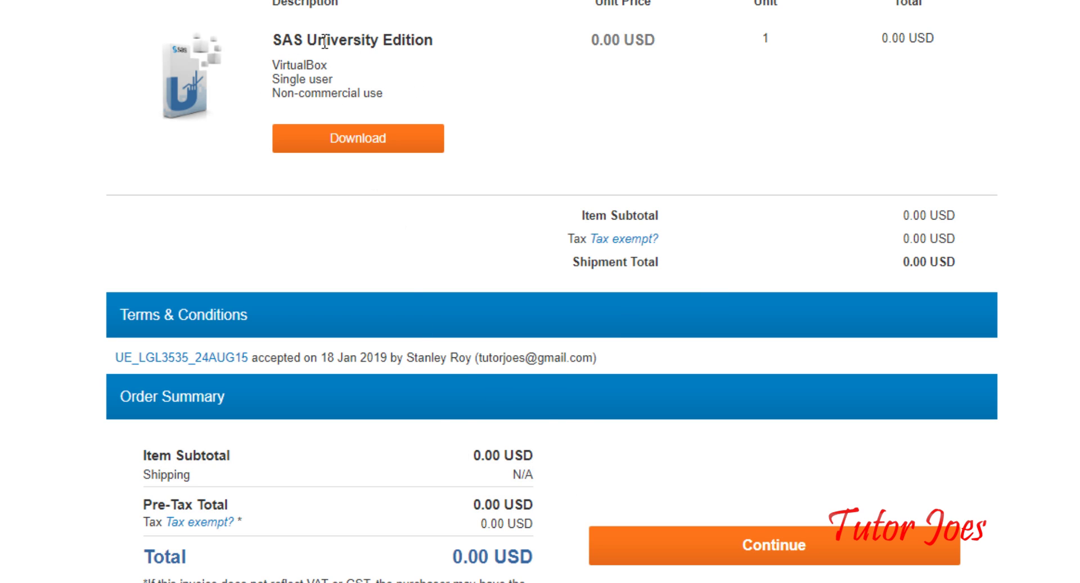
{"action": "scroll", "coordinate": [435, 47], "scroll_direction": "up", "scroll_amount": 3}
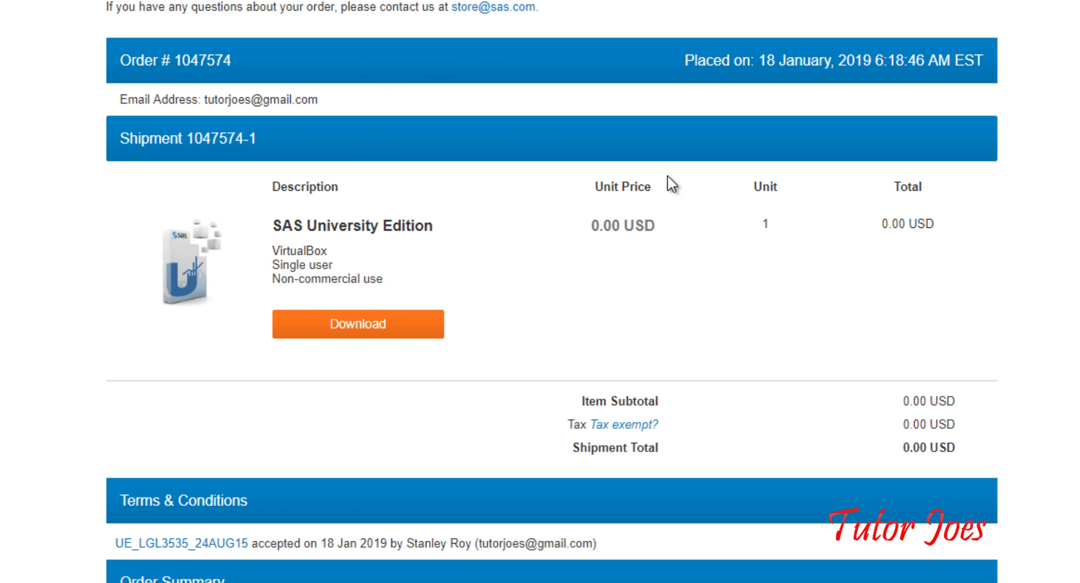
{"action": "scroll", "coordinate": [503, 222], "scroll_direction": "down", "scroll_amount": 6}
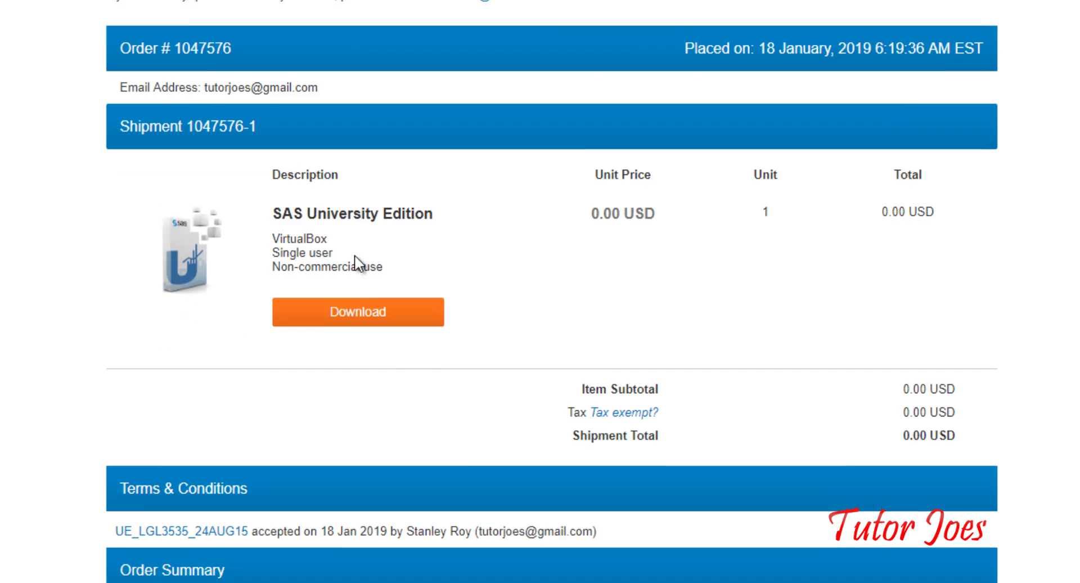
{"action": "scroll", "coordinate": [374, 284], "scroll_direction": "down", "scroll_amount": 3}
{"action": "left_click", "coordinate": [376, 149]}
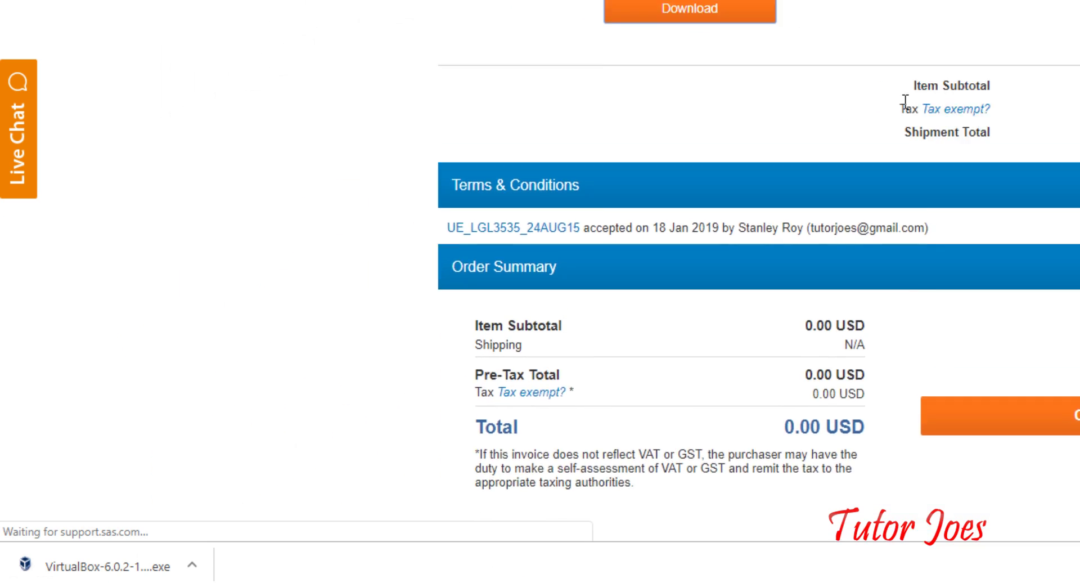
{"action": "scroll", "coordinate": [572, 215], "scroll_direction": "up", "scroll_amount": 5}
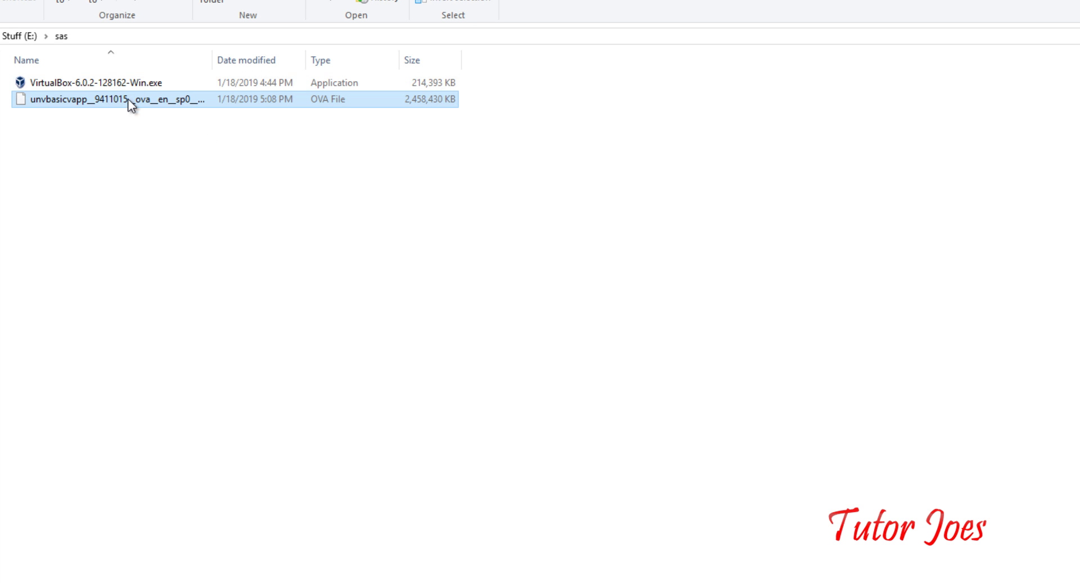
Run VirtualBox-6.0.2-128162-Win.exe from the E:\sas folder as administrator
{"action": "left_click", "coordinate": [77, 88]}
{"action": "right_click", "coordinate": [77, 87]}
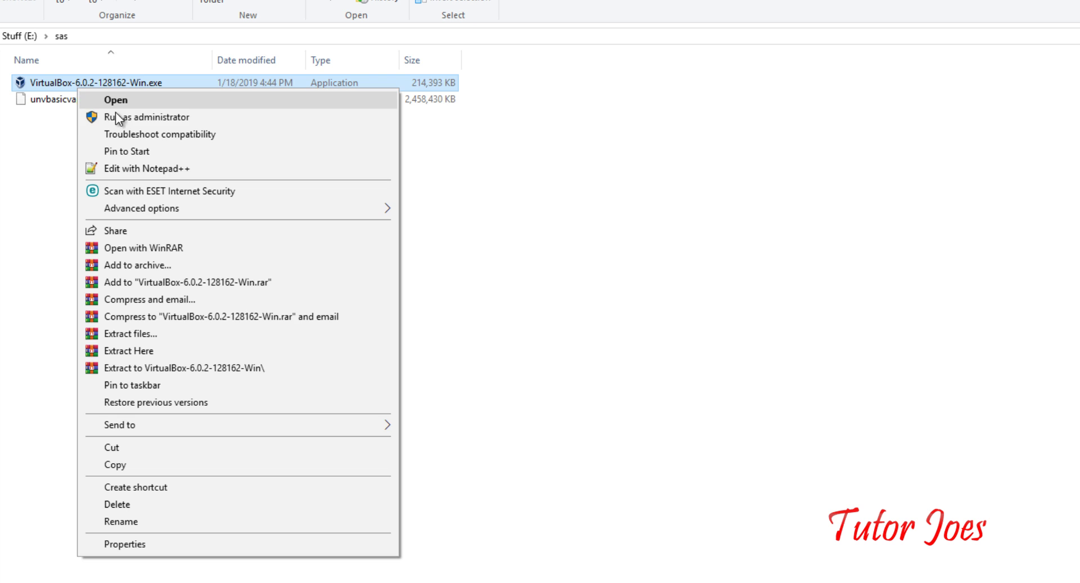
{"action": "left_click", "coordinate": [127, 123]}
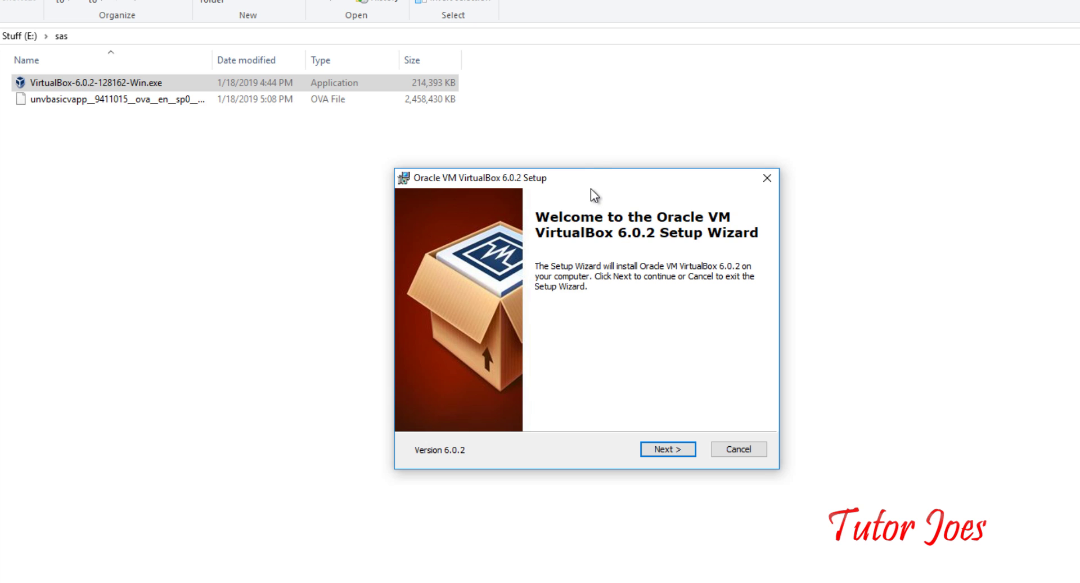
Install VirtualBox 6.0.2 with default features, shortcuts and Oracle's USB driver, then finish
{"action": "left_click_drag", "start_coordinate": [611, 169], "coordinate": [609, 148]}
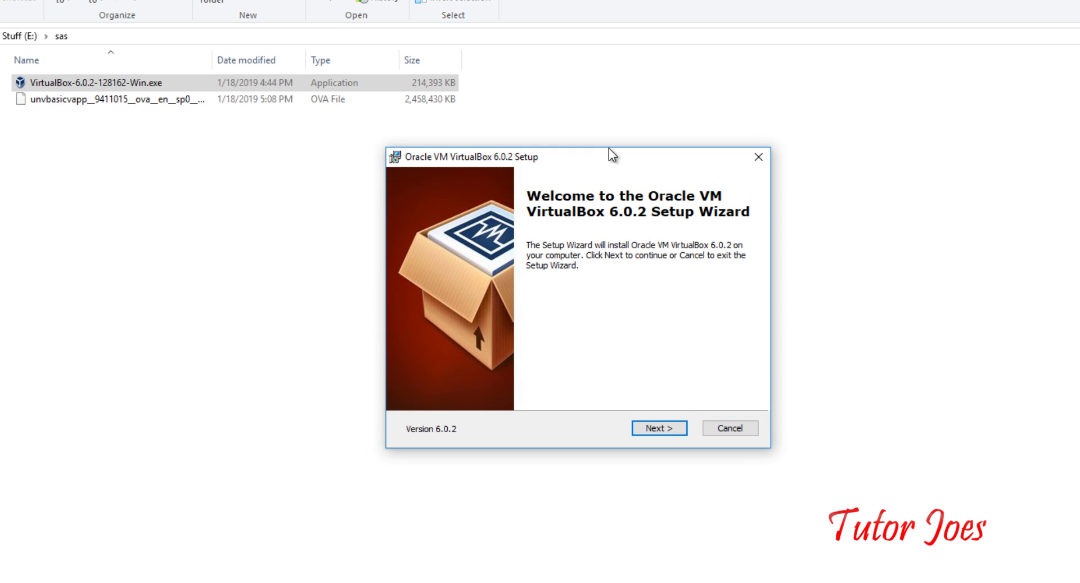
{"action": "left_click", "coordinate": [662, 430]}
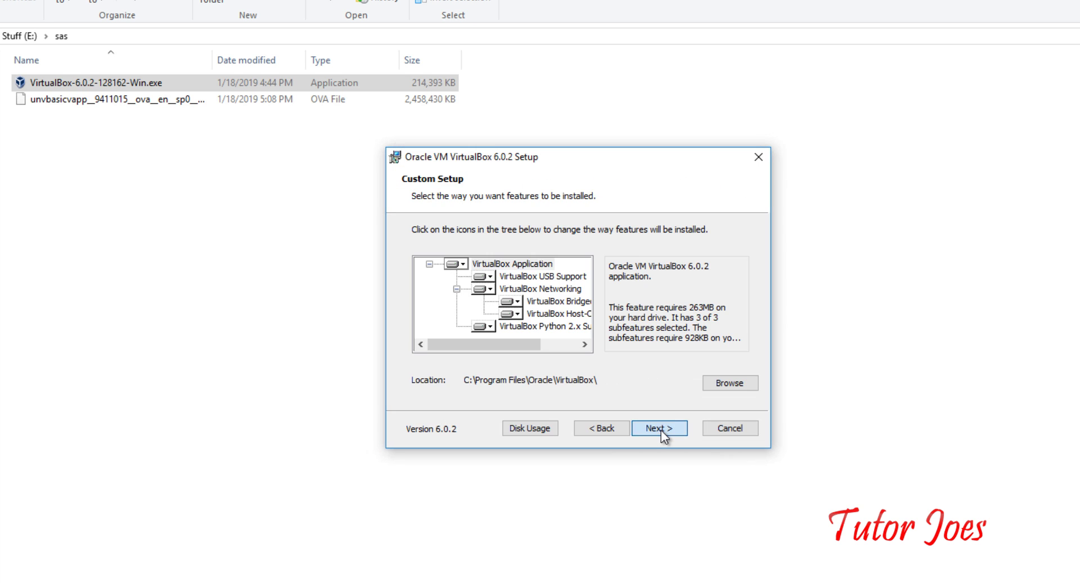
{"action": "left_click", "coordinate": [660, 430]}
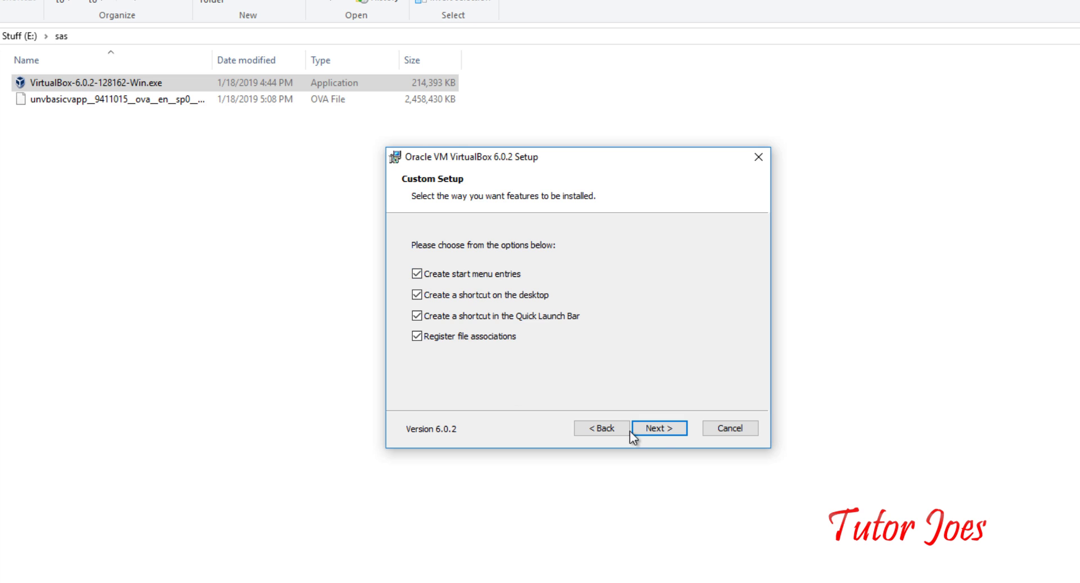
{"action": "left_click", "coordinate": [656, 428]}
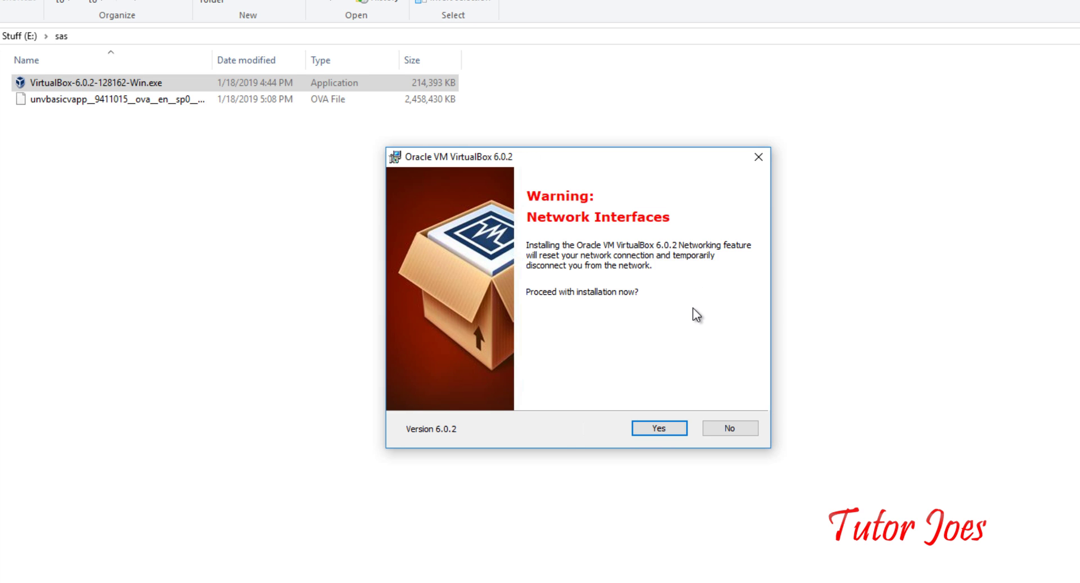
{"action": "left_click", "coordinate": [659, 429]}
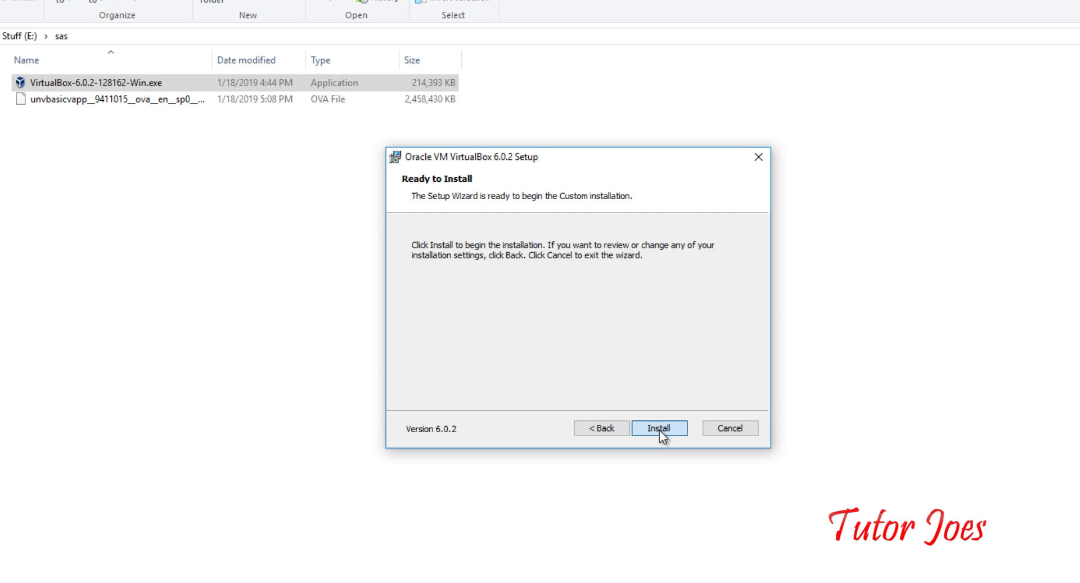
{"action": "left_click", "coordinate": [658, 429]}
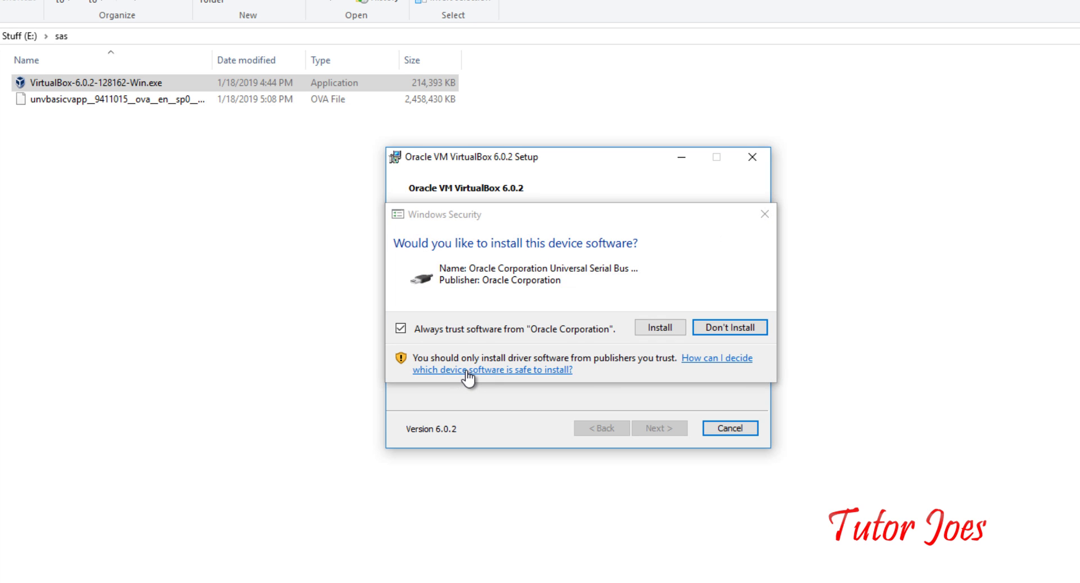
{"action": "left_click", "coordinate": [654, 327]}
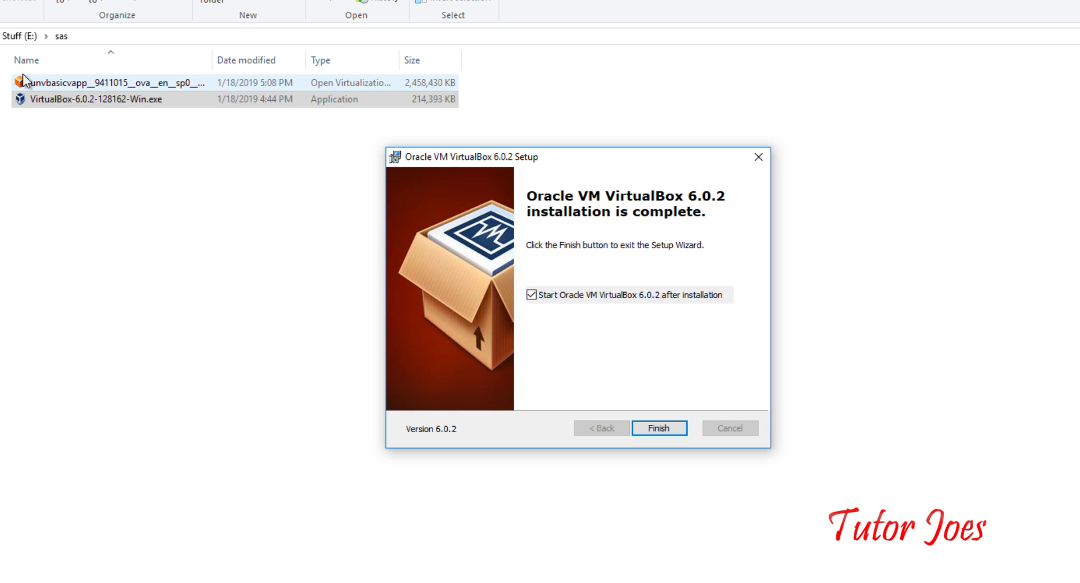
{"action": "left_click", "coordinate": [675, 429]}
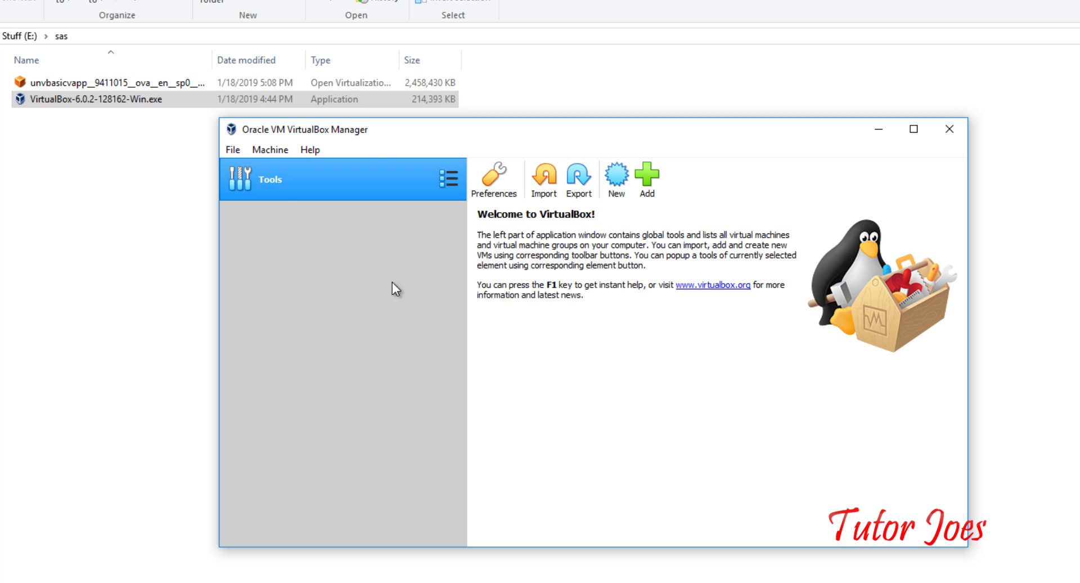
Reposition the new VirtualBox Manager window, which lists no machines yet
{"action": "left_click_drag", "start_coordinate": [382, 131], "coordinate": [423, 135]}
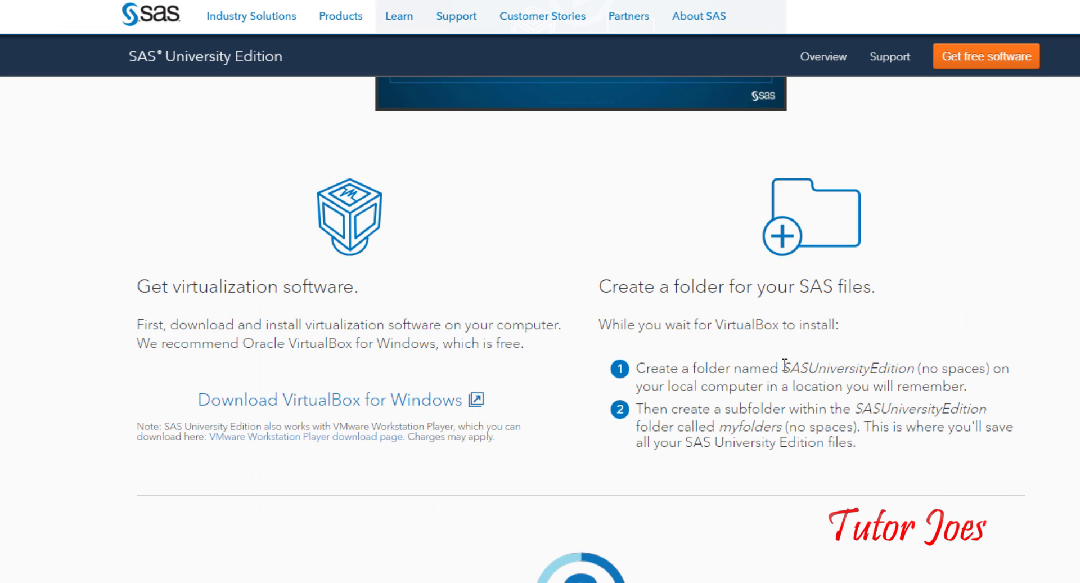
Select the folder name 'SASUniversityEdition' in step 1 of the instructions
{"action": "left_click_drag", "start_coordinate": [783, 368], "coordinate": [913, 373]}
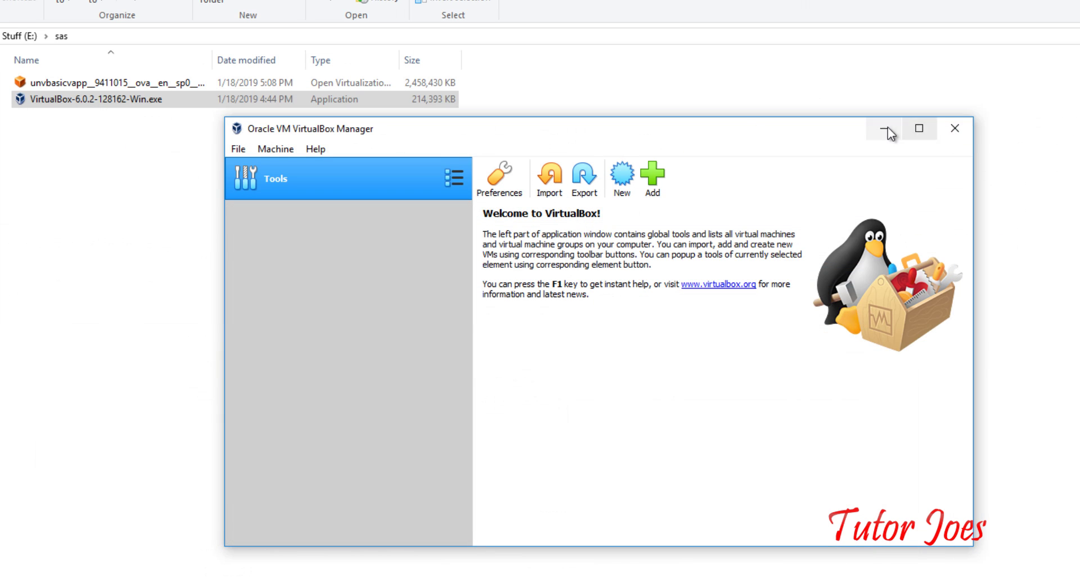
Create a new folder named SASUniversityEdition inside E:\sas and open it
{"action": "left_click", "coordinate": [888, 128]}
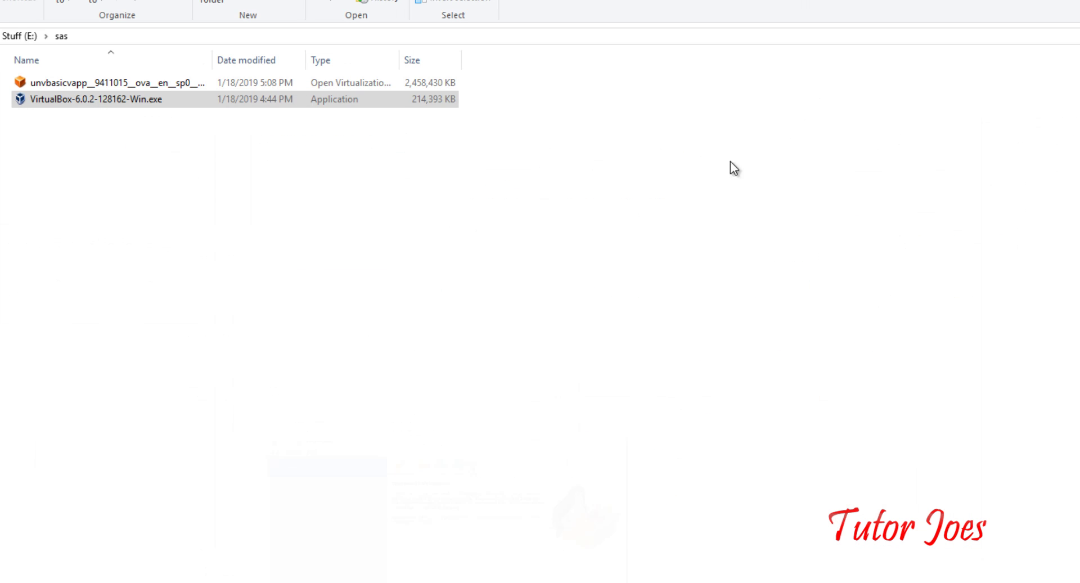
{"action": "right_click", "coordinate": [443, 208]}
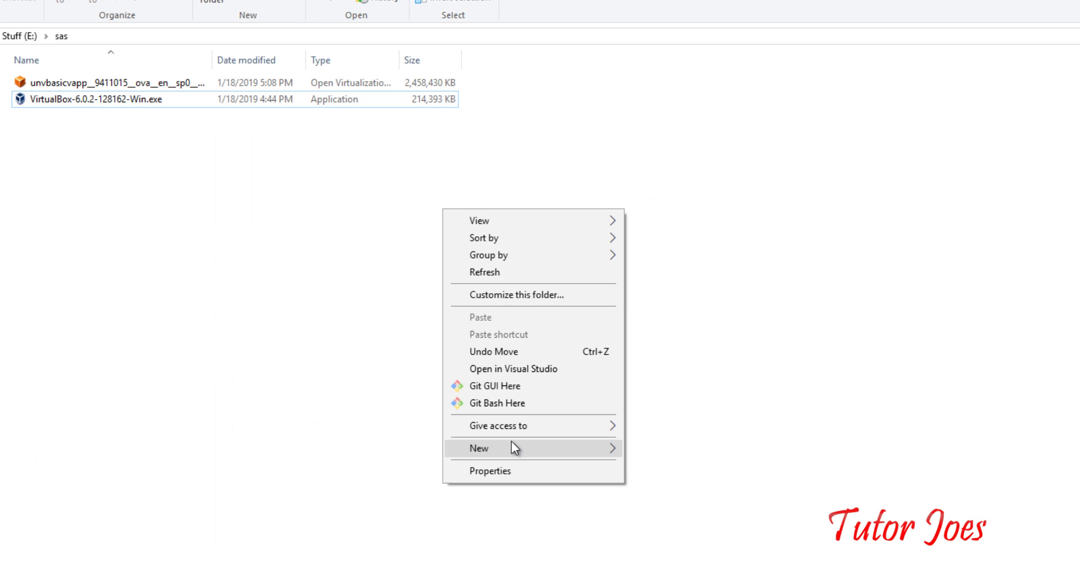
{"action": "mouse_move", "coordinate": [511, 441]}
{"action": "left_click", "coordinate": [700, 450]}
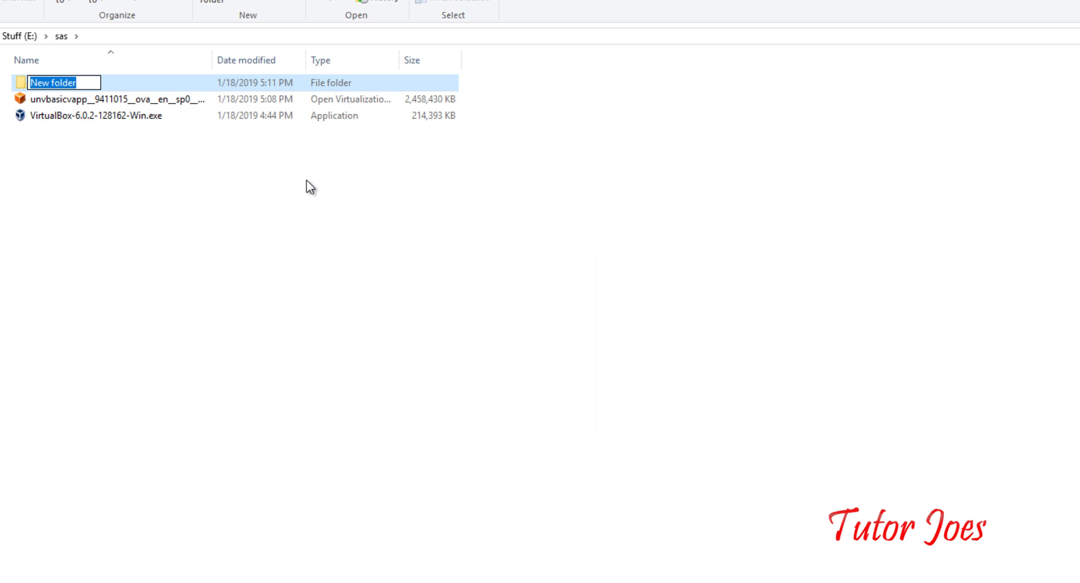
{"action": "type", "text": "SASUniversityEdition"}
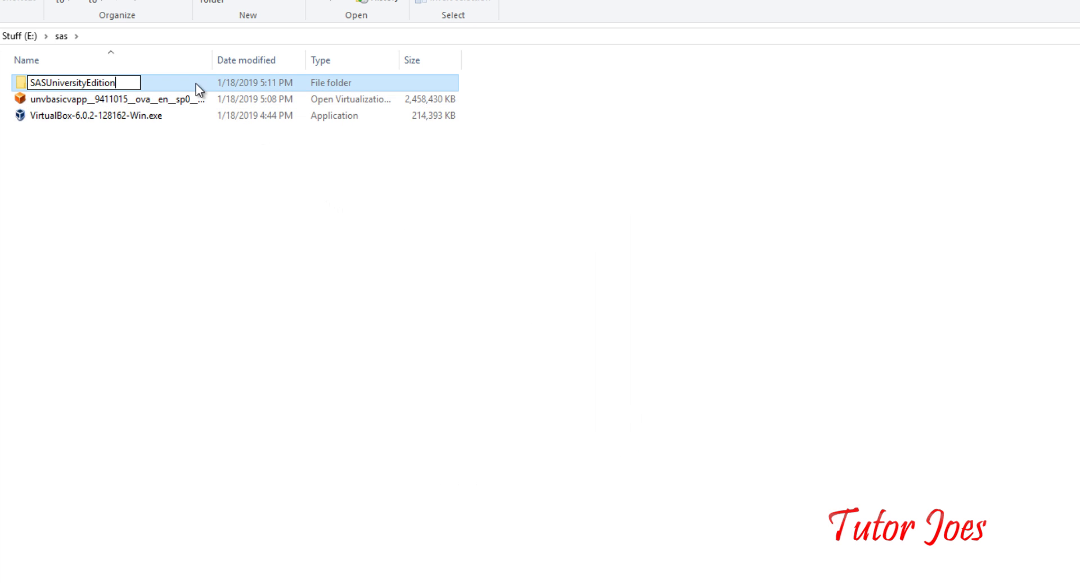
{"action": "key", "text": "Return"}
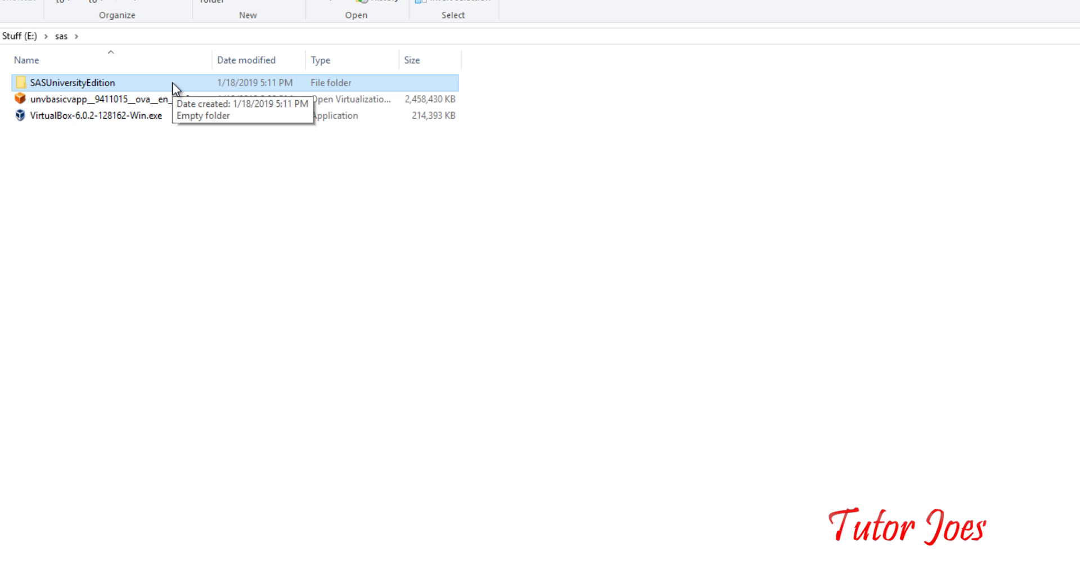
{"action": "double_click", "coordinate": [172, 83]}
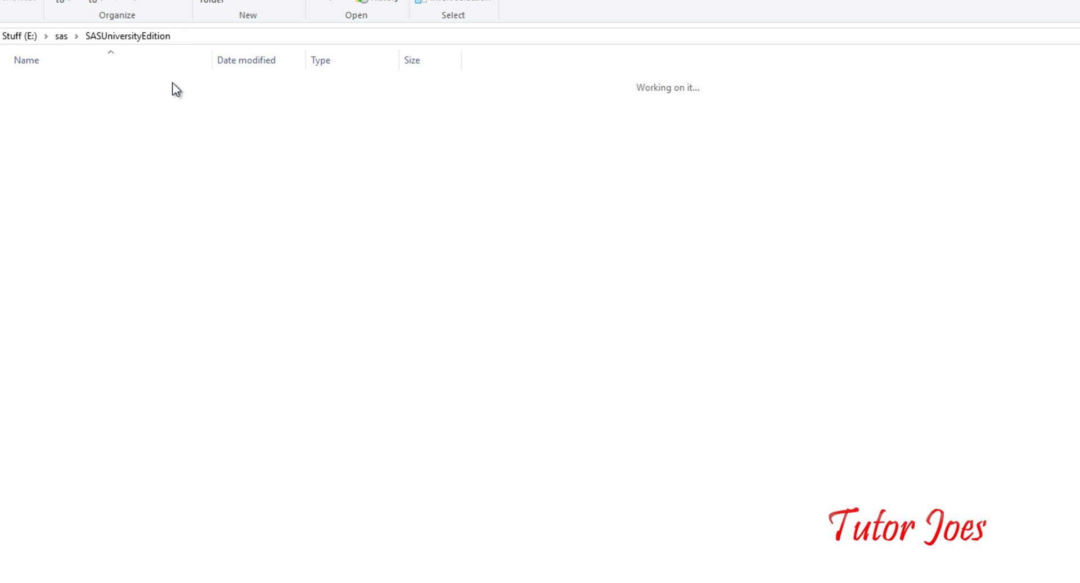
Copy 'myfolders' from the instructions to name a new subfolder myfolders, then open it
{"action": "key", "text": "alt+Tab"}
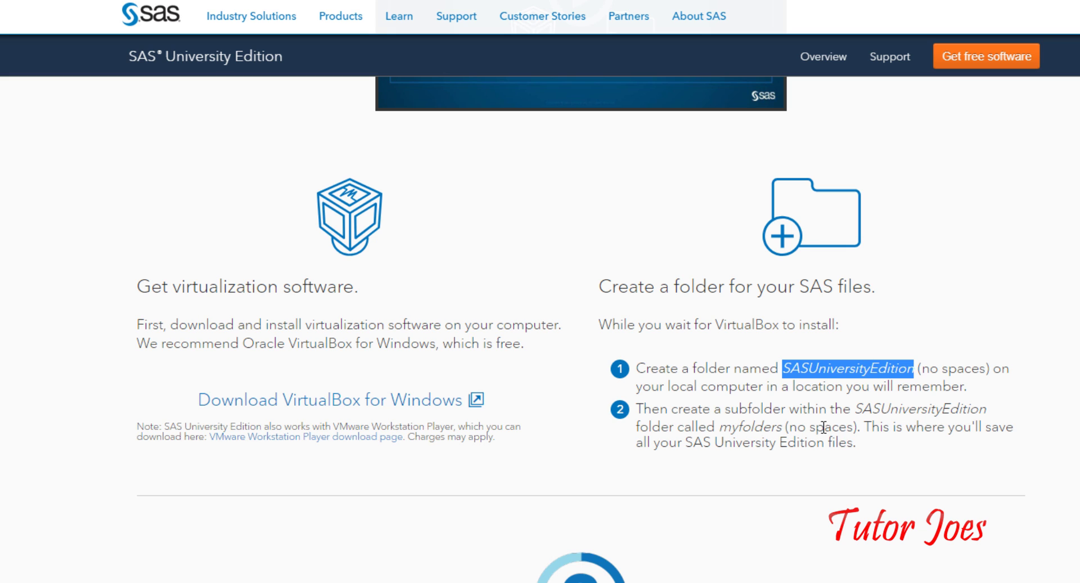
{"action": "double_click", "coordinate": [743, 429]}
{"action": "key", "text": "ctrl+c"}
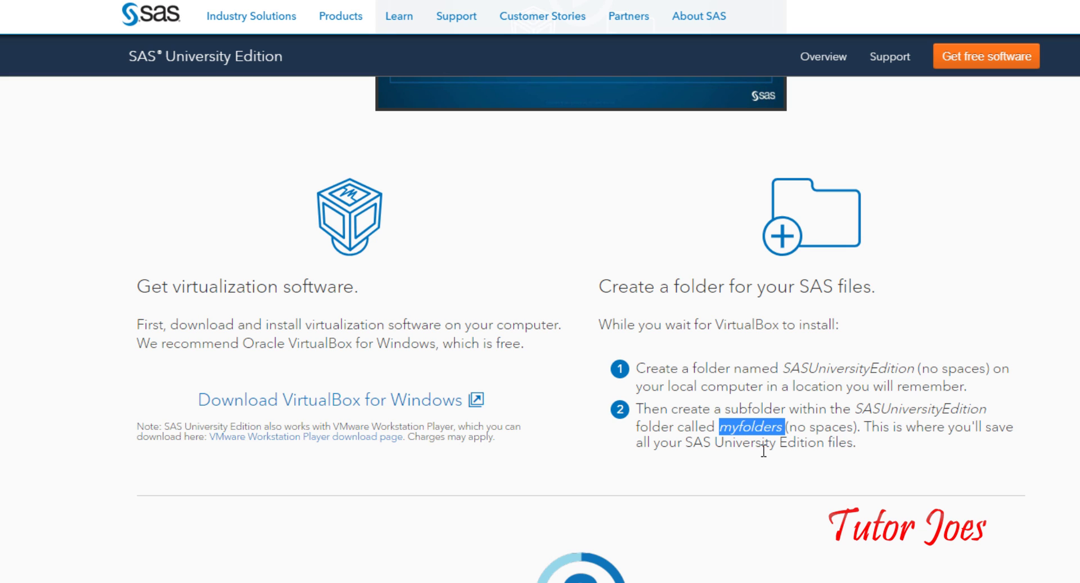
{"action": "key", "text": "alt+Tab"}
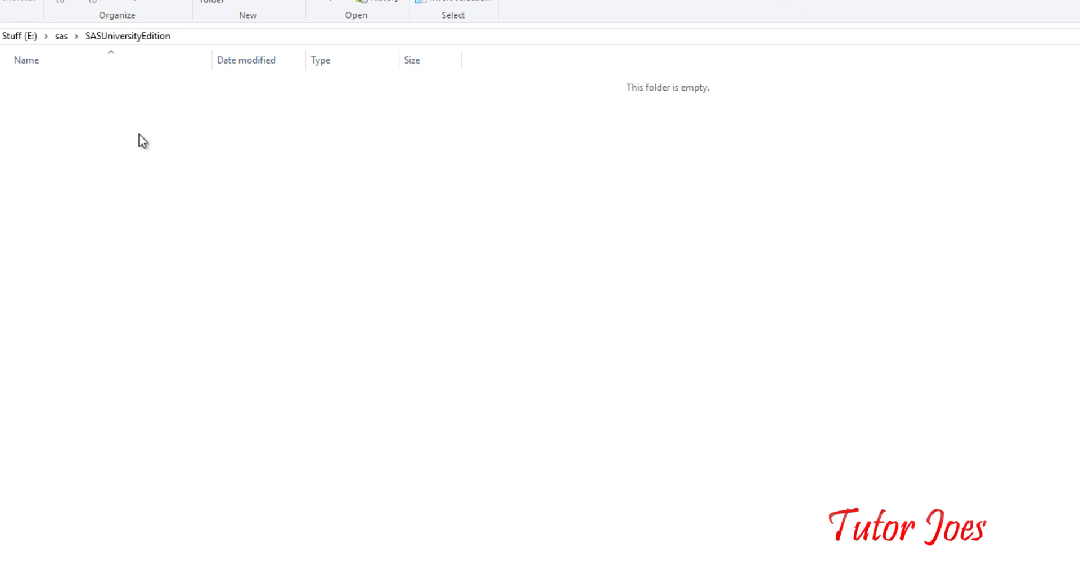
{"action": "left_click", "coordinate": [213, 1]}
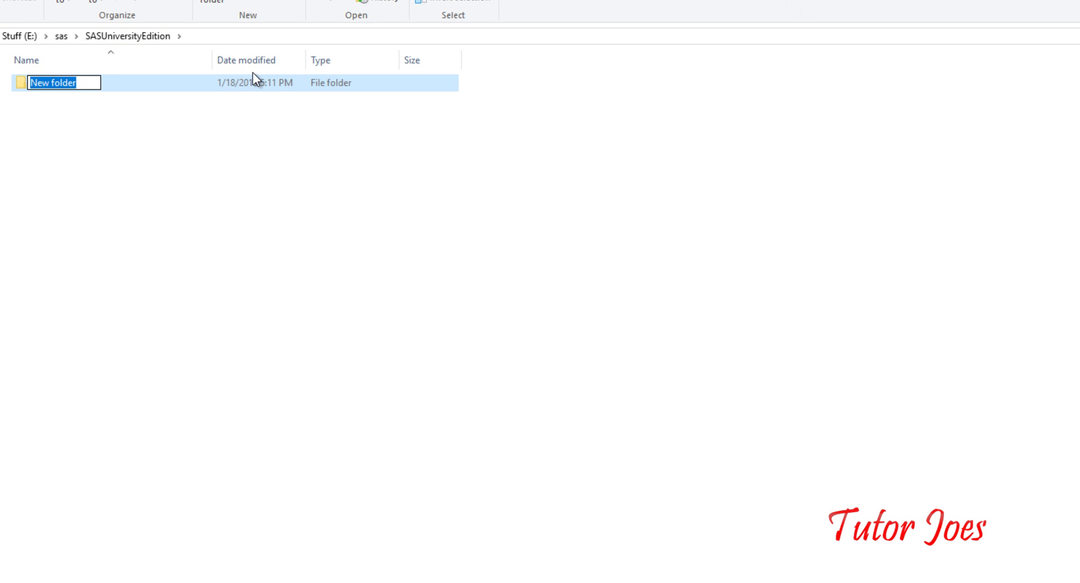
{"action": "key", "text": "ctrl+v"}
{"action": "key", "text": "BackSpace"}
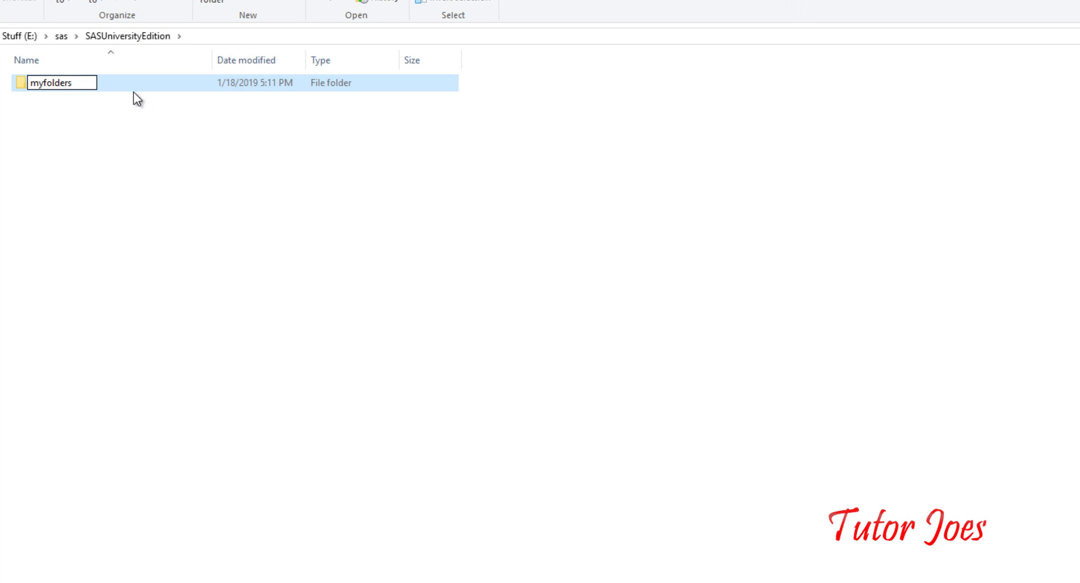
{"action": "key", "text": "Return"}
{"action": "double_click", "coordinate": [132, 88]}
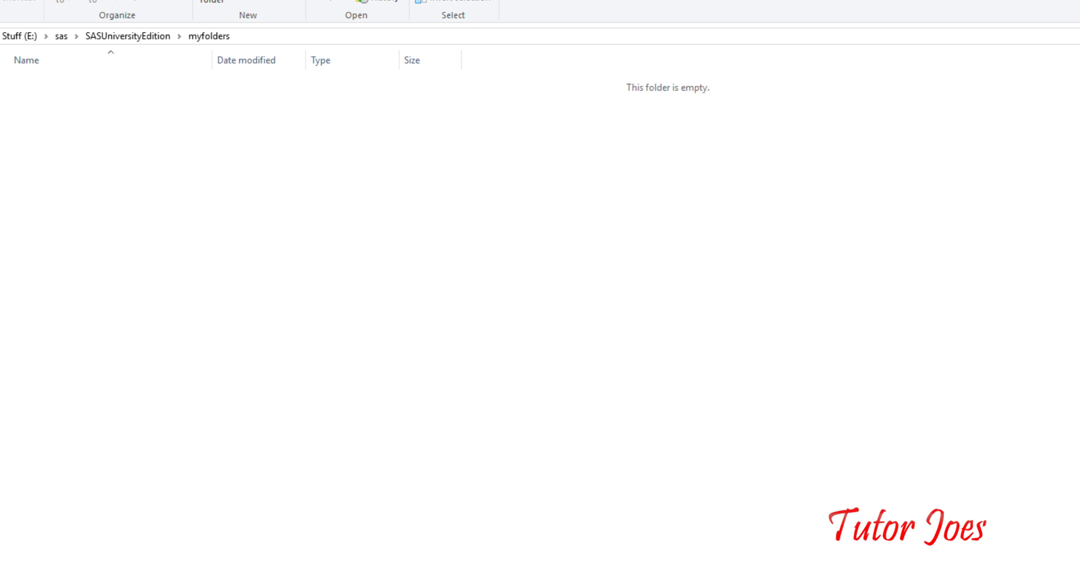
{"action": "left_click", "coordinate": [278, 581]}
{"action": "left_click", "coordinate": [242, 149]}
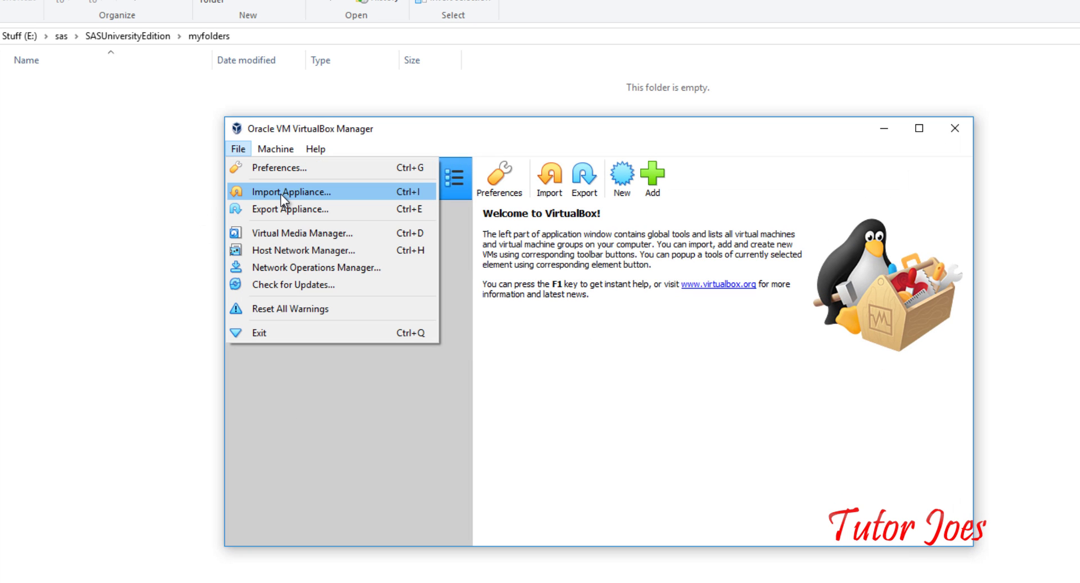
Import the unvbasicvapp .ova appliance from E:\sas with the default appliance settings
{"action": "left_click", "coordinate": [282, 194]}
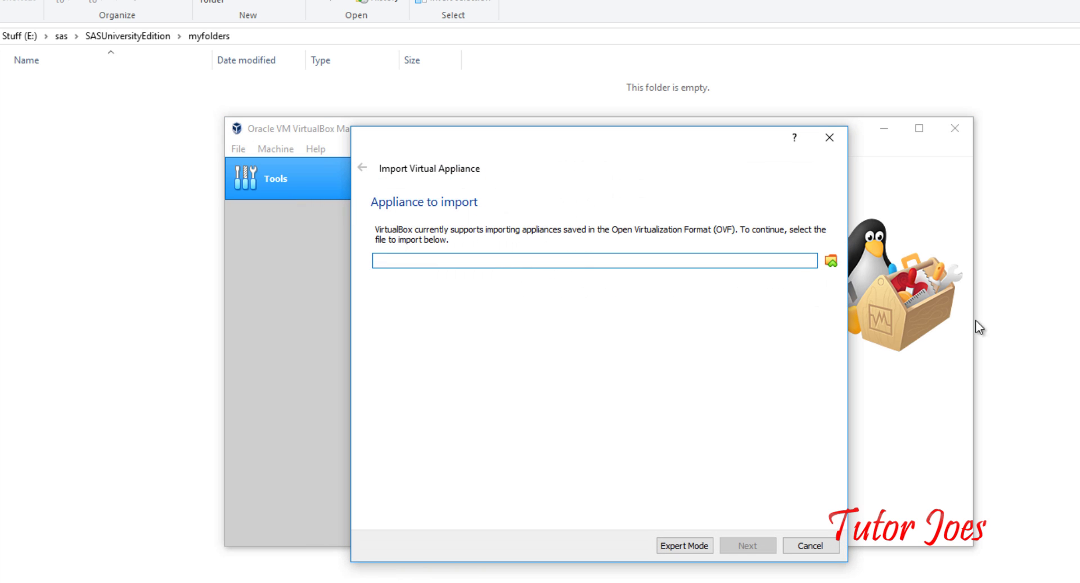
{"action": "left_click", "coordinate": [831, 261]}
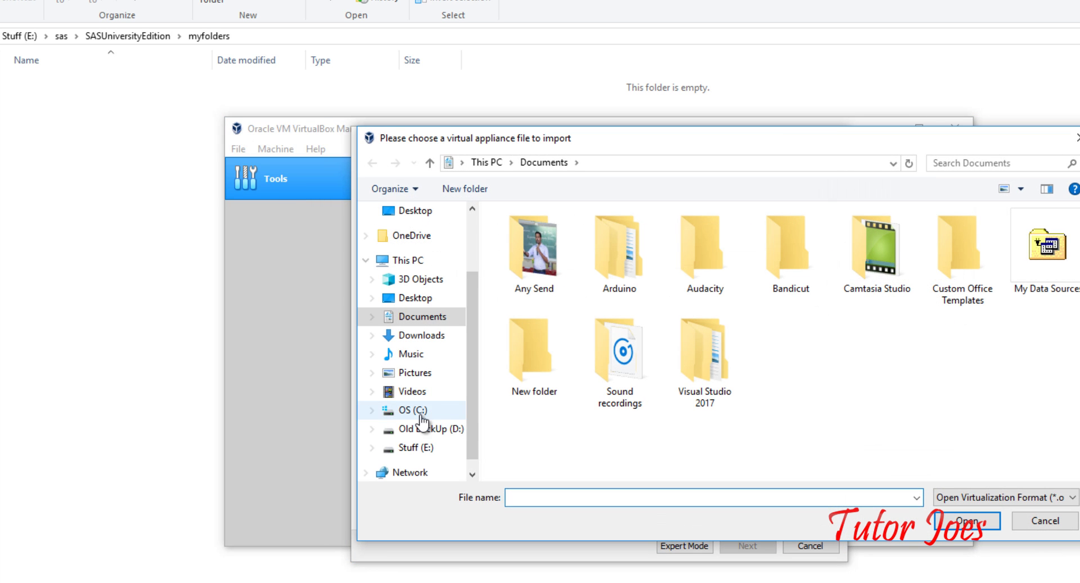
{"action": "left_click", "coordinate": [441, 454]}
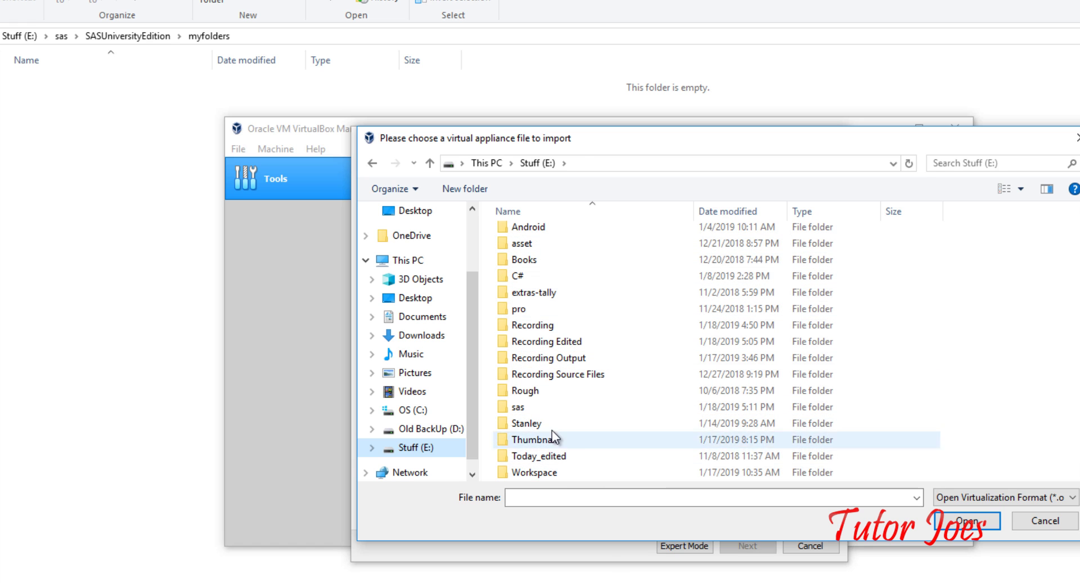
{"action": "left_click", "coordinate": [541, 410]}
{"action": "double_click", "coordinate": [541, 410]}
{"action": "left_click", "coordinate": [576, 251]}
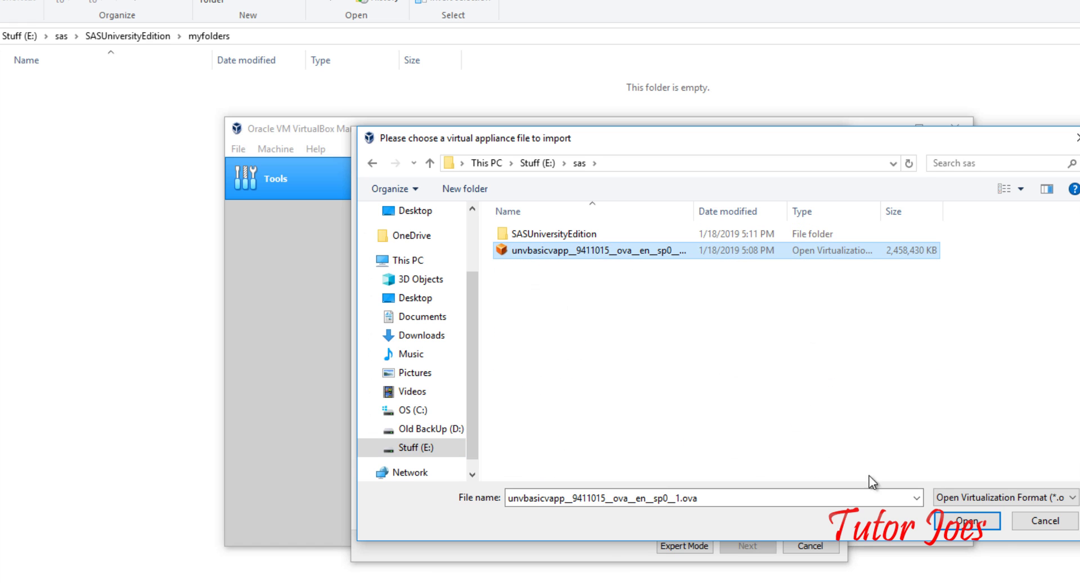
{"action": "left_click", "coordinate": [985, 525]}
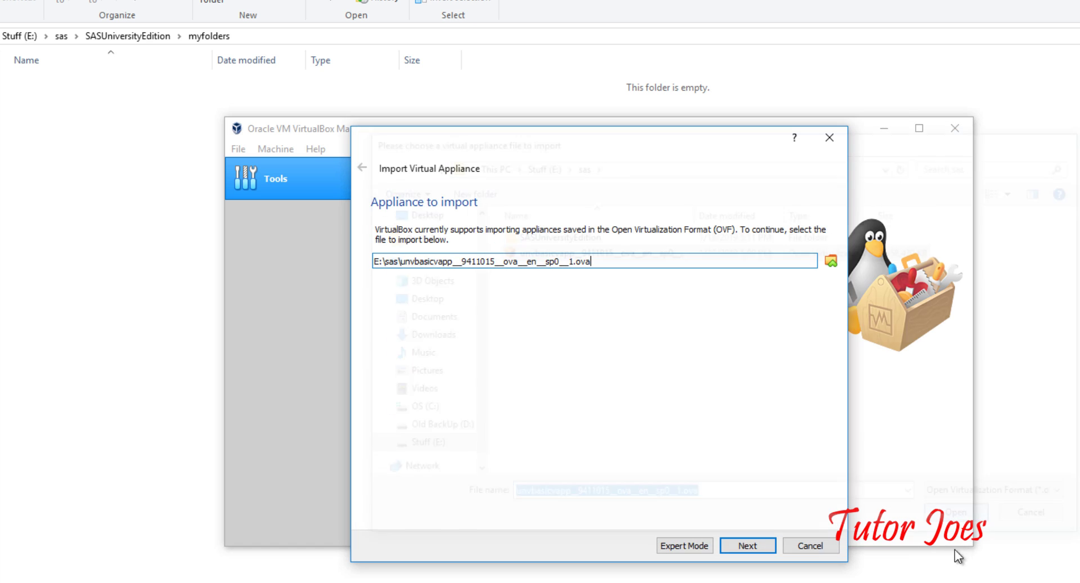
{"action": "left_click", "coordinate": [745, 546]}
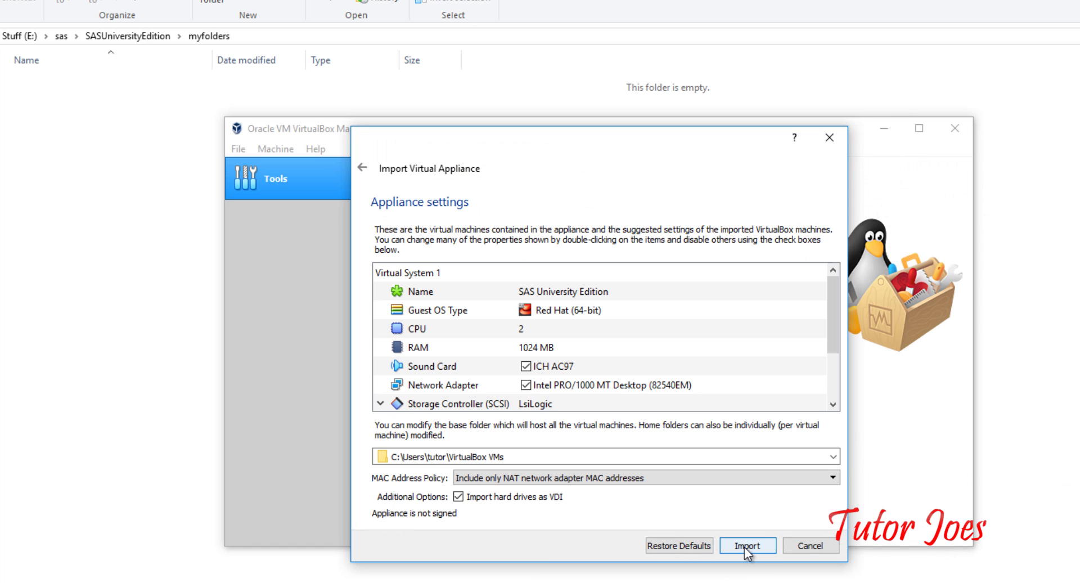
{"action": "left_click", "coordinate": [745, 545]}
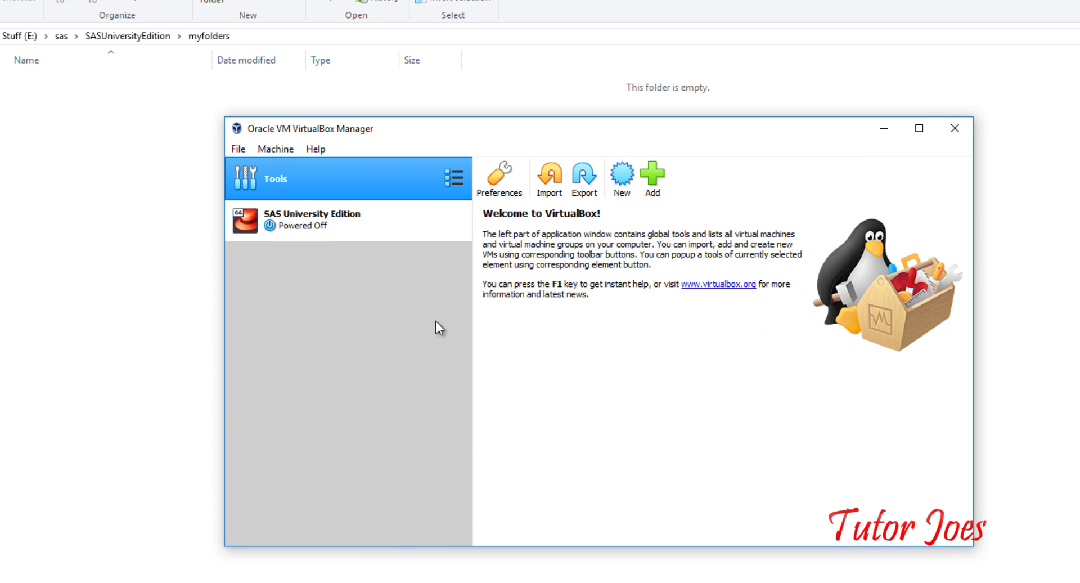
Open the SAS University Edition machine's Shared Folders settings and add a new share
{"action": "left_click", "coordinate": [388, 228]}
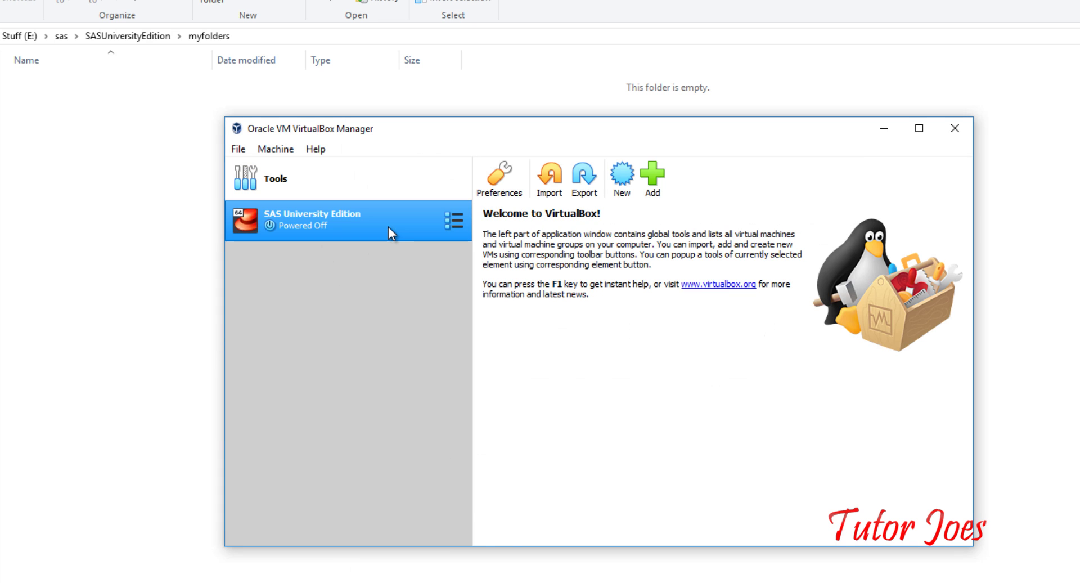
{"action": "left_click", "coordinate": [272, 151]}
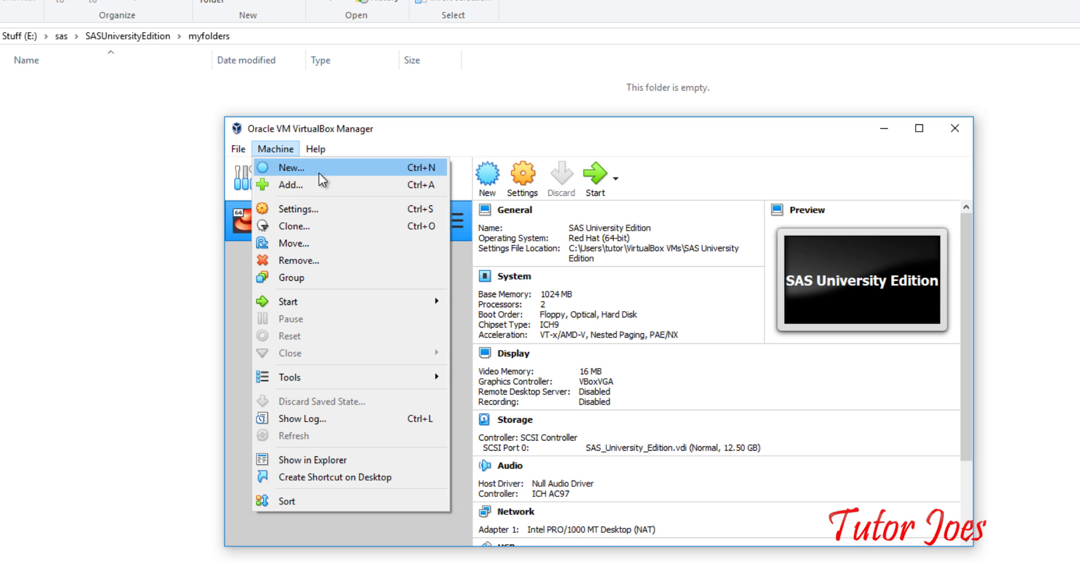
{"action": "left_click", "coordinate": [325, 203]}
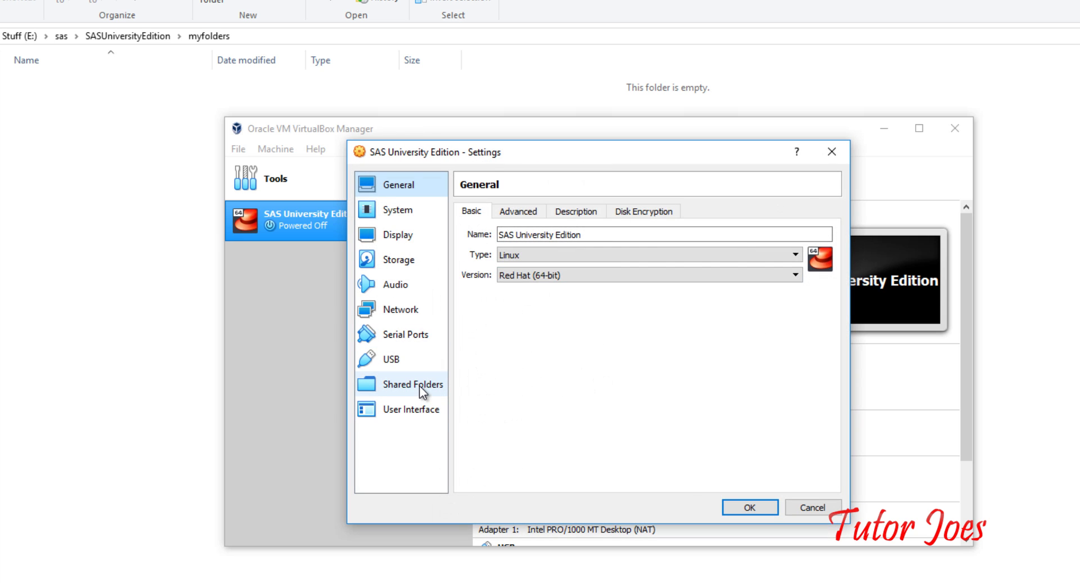
{"action": "left_click", "coordinate": [419, 386]}
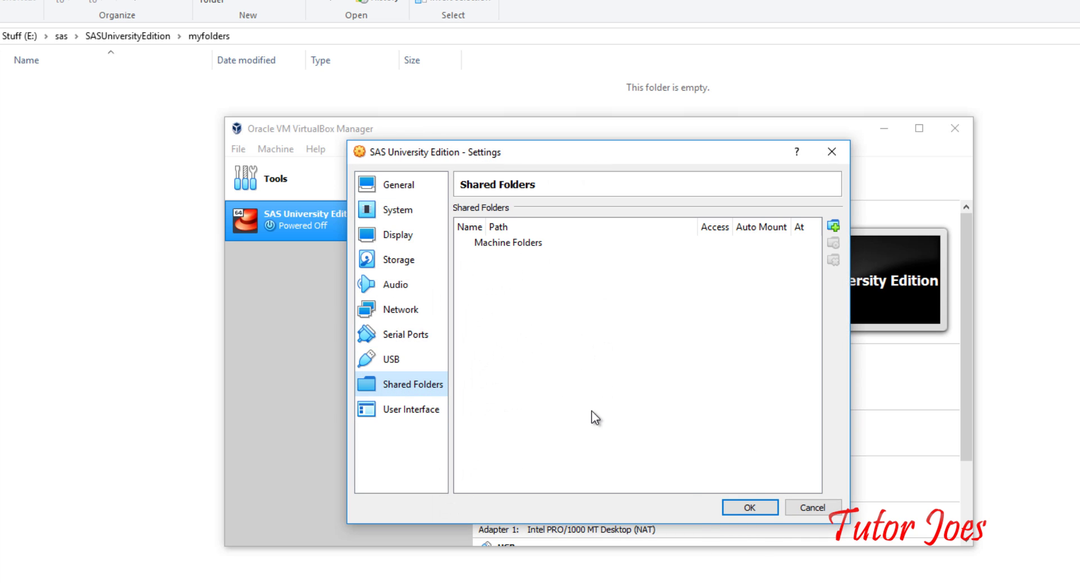
{"action": "left_click", "coordinate": [833, 227]}
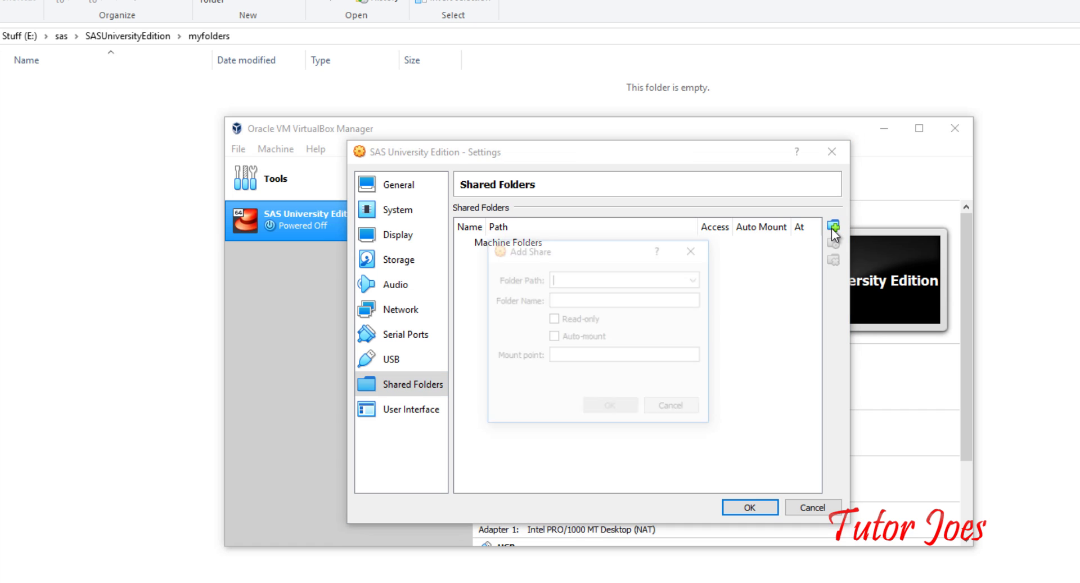
Set the share's folder path to E:\sas\SASUniversityEdition\myfolders
{"action": "left_click", "coordinate": [697, 279]}
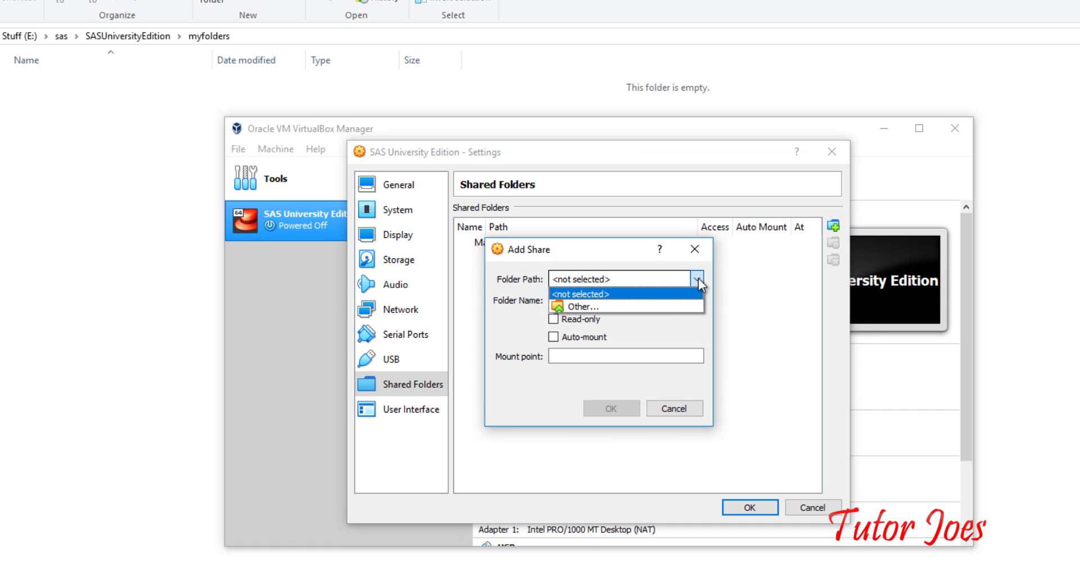
{"action": "left_click", "coordinate": [667, 300]}
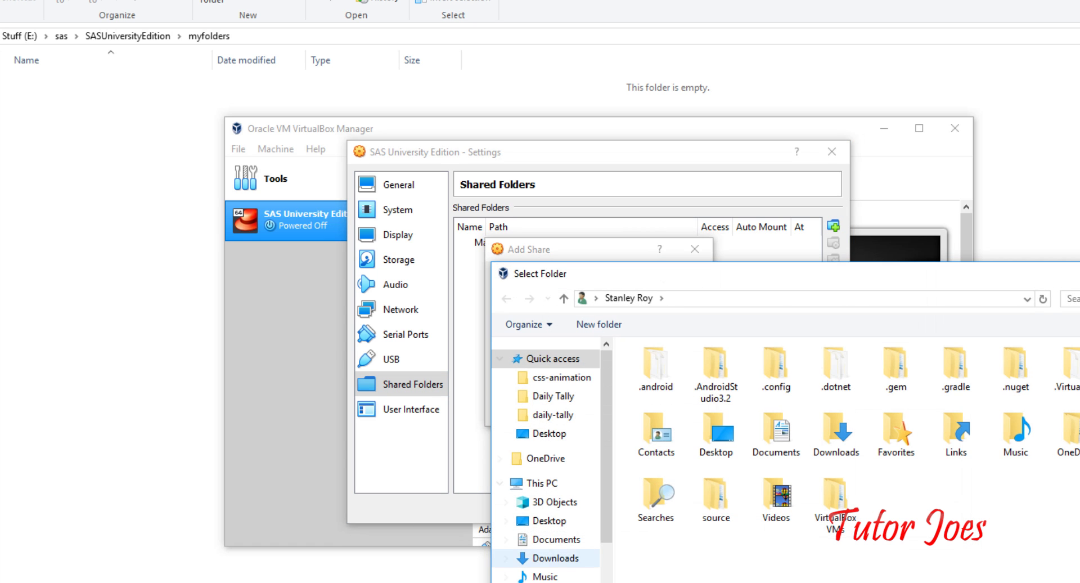
{"action": "scroll", "coordinate": [610, 552], "scroll_direction": "down", "scroll_amount": 2}
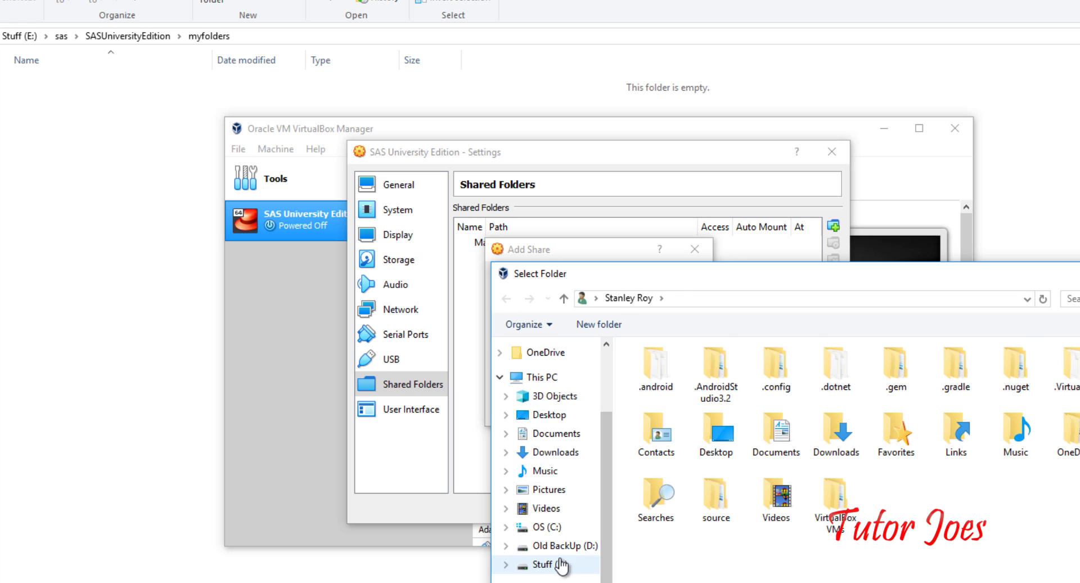
{"action": "left_click", "coordinate": [549, 564]}
{"action": "scroll", "coordinate": [670, 531], "scroll_direction": "down", "scroll_amount": 1}
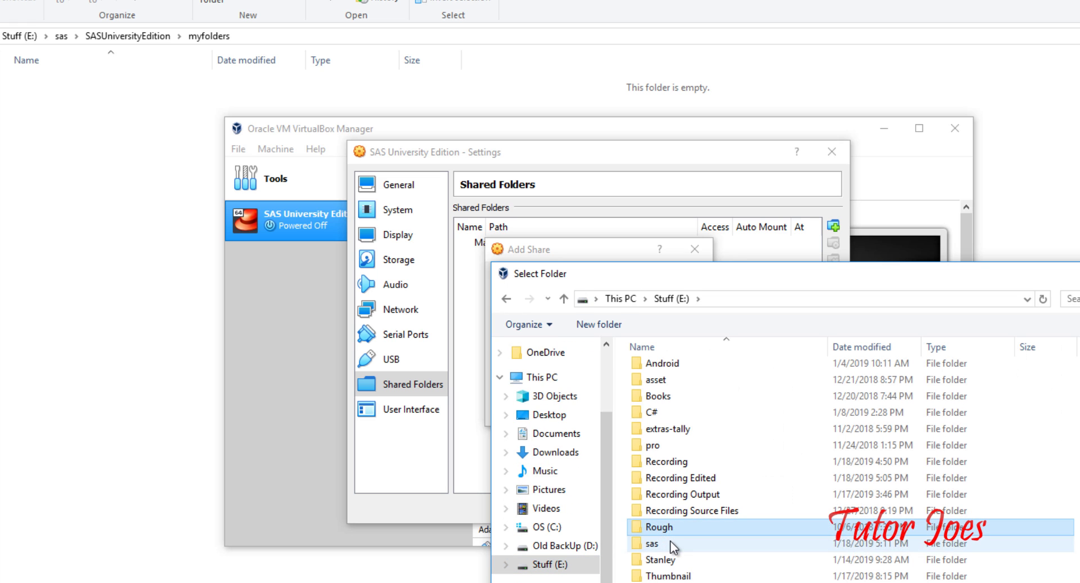
{"action": "double_click", "coordinate": [671, 543]}
{"action": "left_click", "coordinate": [697, 372]}
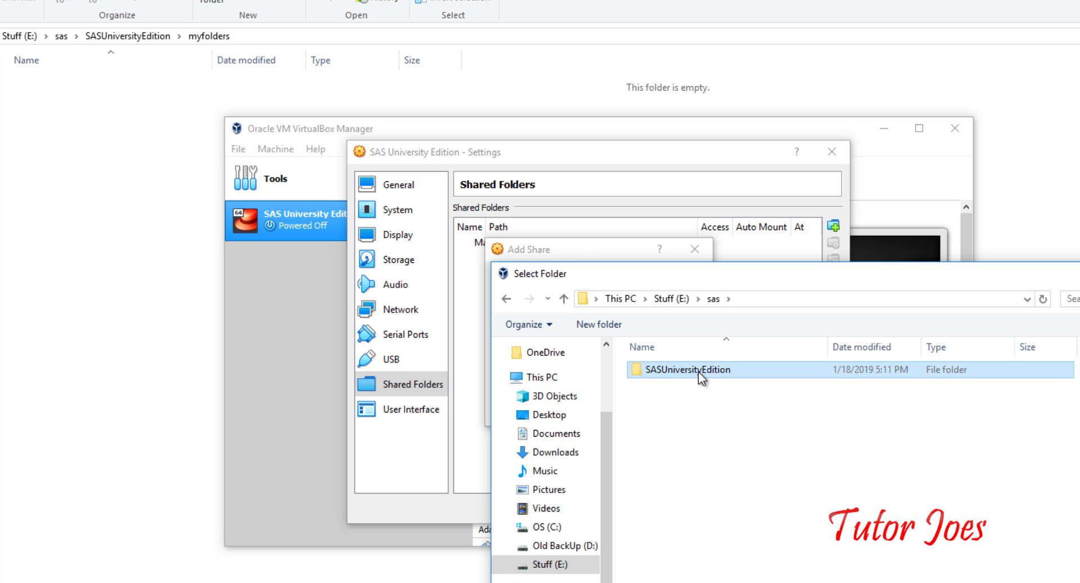
{"action": "double_click", "coordinate": [724, 372]}
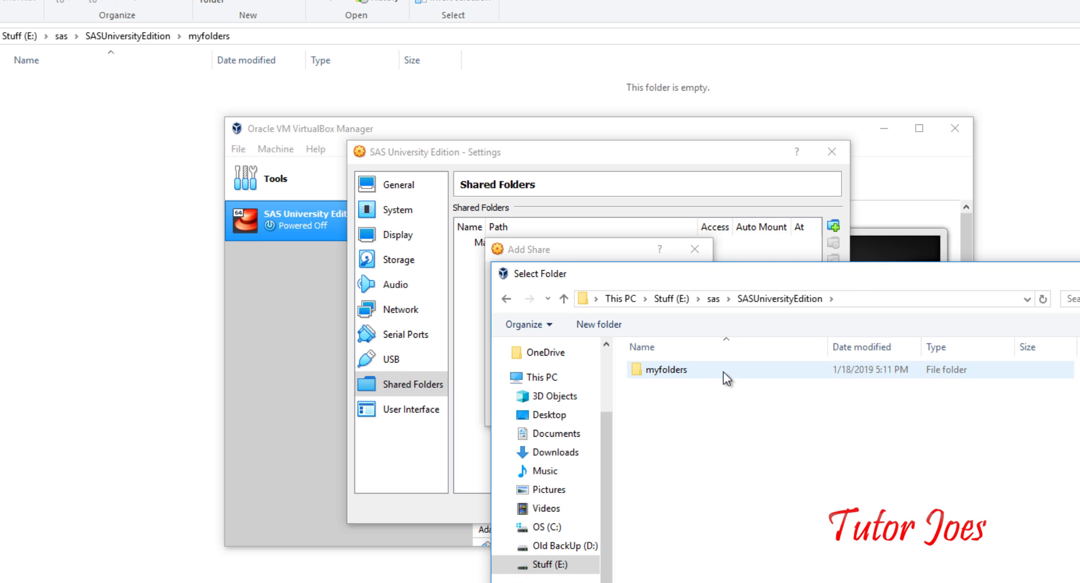
{"action": "double_click", "coordinate": [724, 373]}
{"action": "left_click_drag", "start_coordinate": [803, 281], "coordinate": [765, 141]}
{"action": "left_click", "coordinate": [1046, 500]}
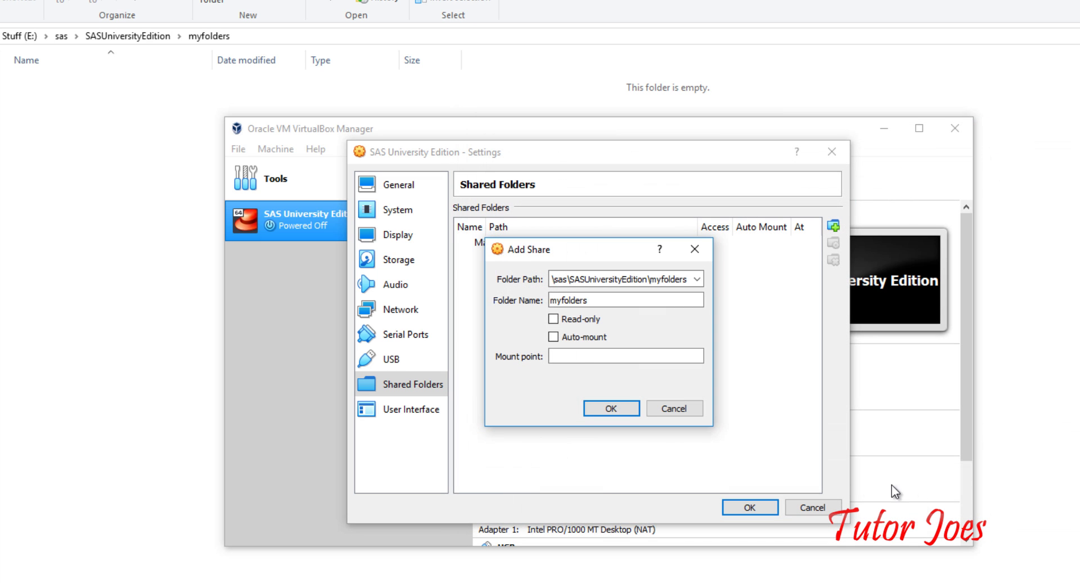
Make the myfolders share auto-mount, then save the machine settings
{"action": "left_click", "coordinate": [553, 336]}
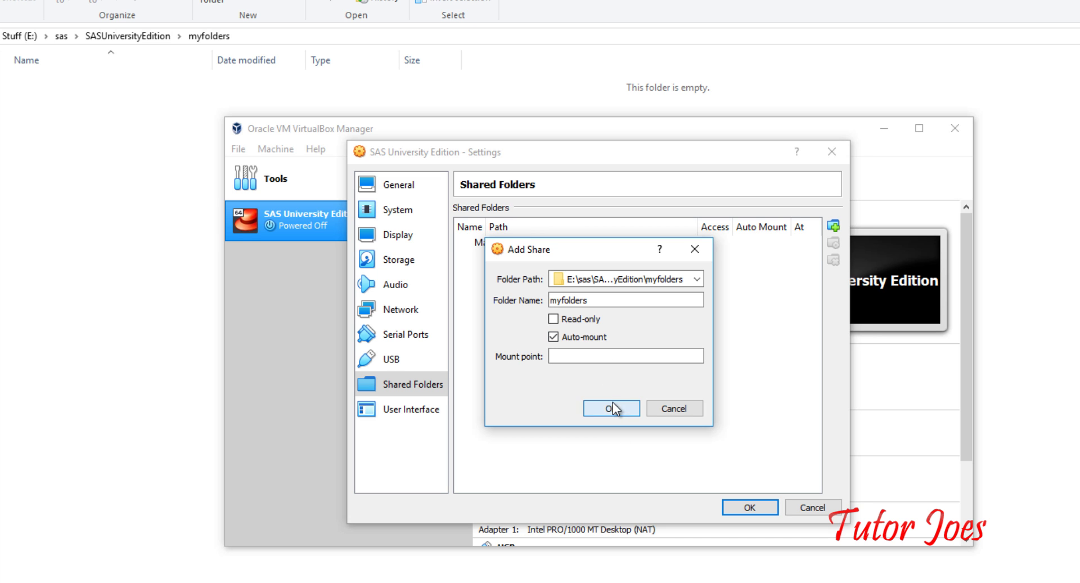
{"action": "left_click", "coordinate": [612, 406]}
{"action": "left_click", "coordinate": [752, 508]}
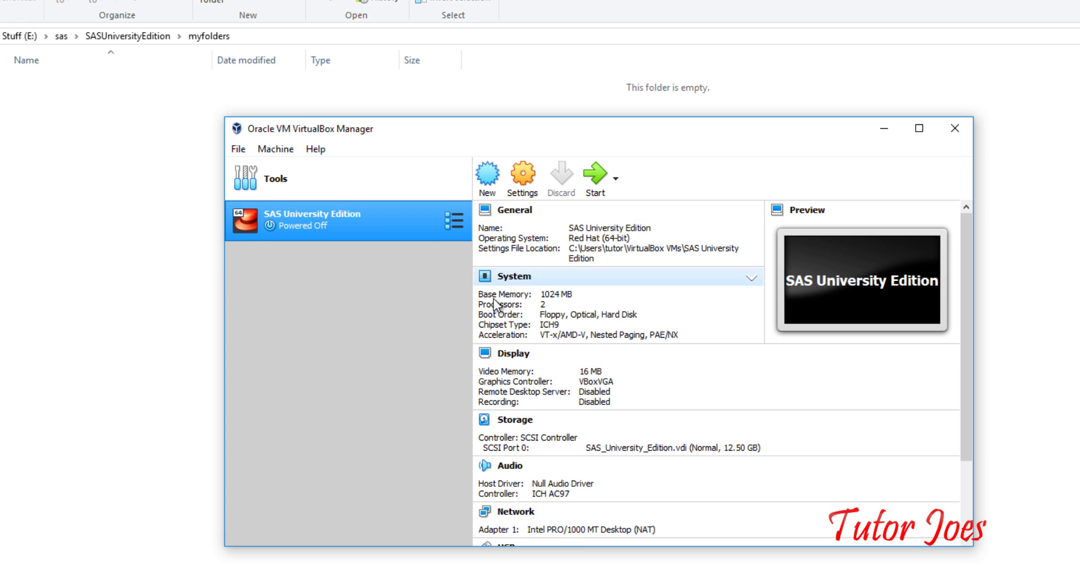
Start the SAS University Edition machine and check the myfolders folder while it boots
{"action": "right_click", "coordinate": [370, 217]}
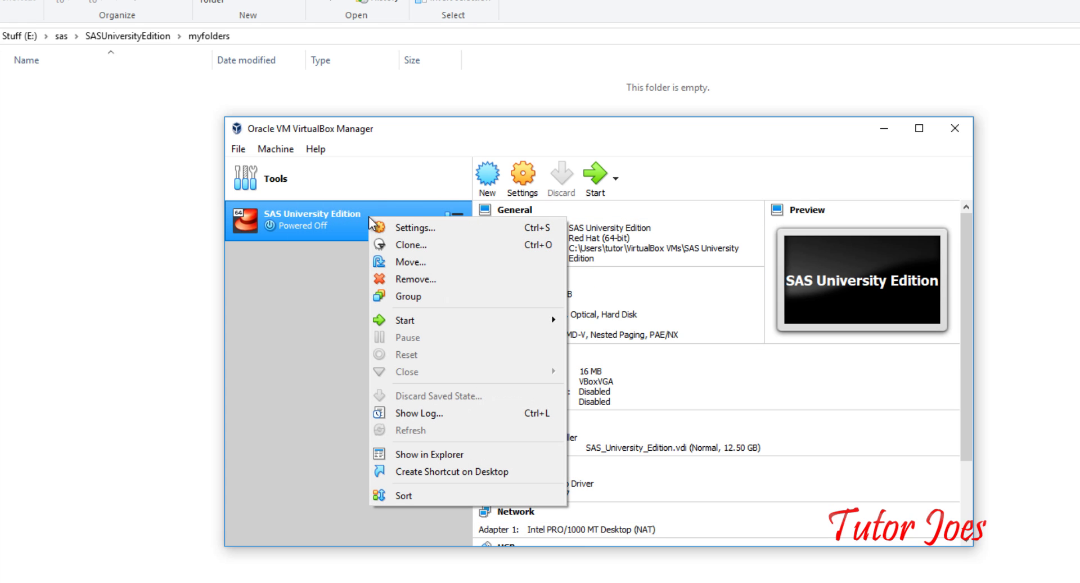
{"action": "left_click", "coordinate": [602, 175]}
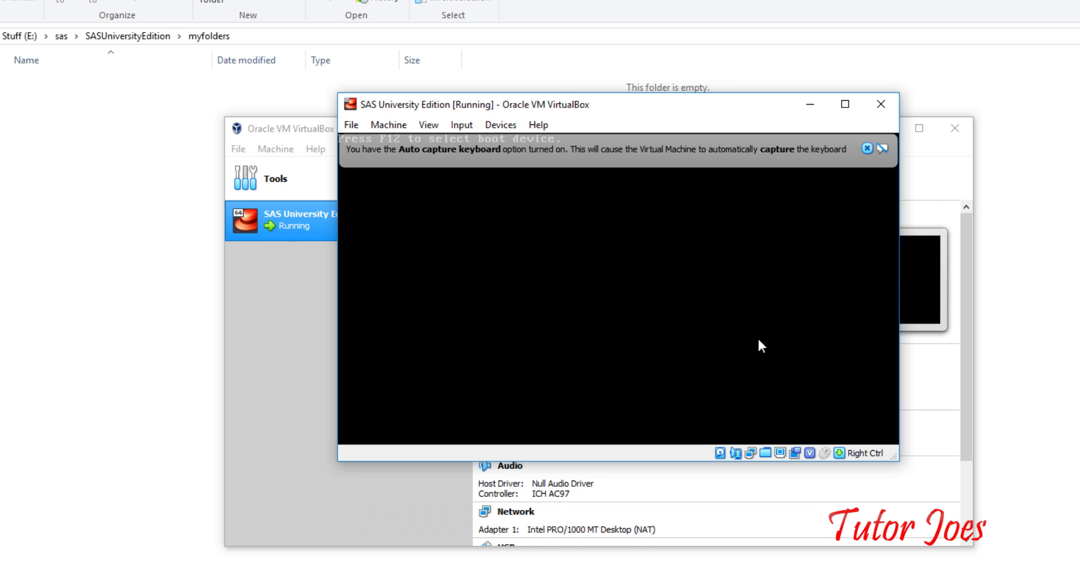
{"action": "left_click", "coordinate": [868, 149]}
{"action": "left_click", "coordinate": [612, 89]}
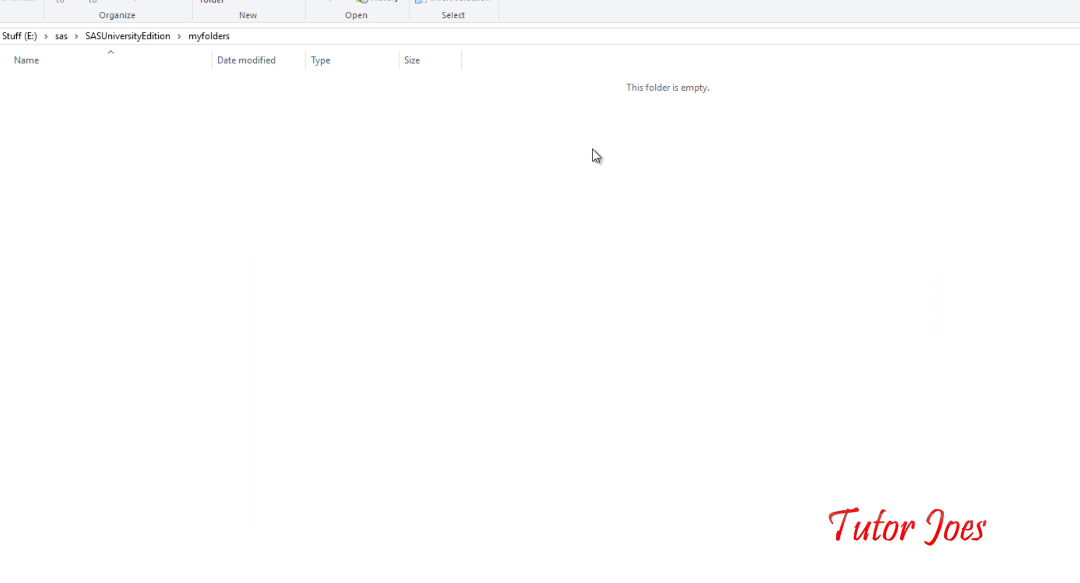
{"action": "key", "text": "alt+Tab"}
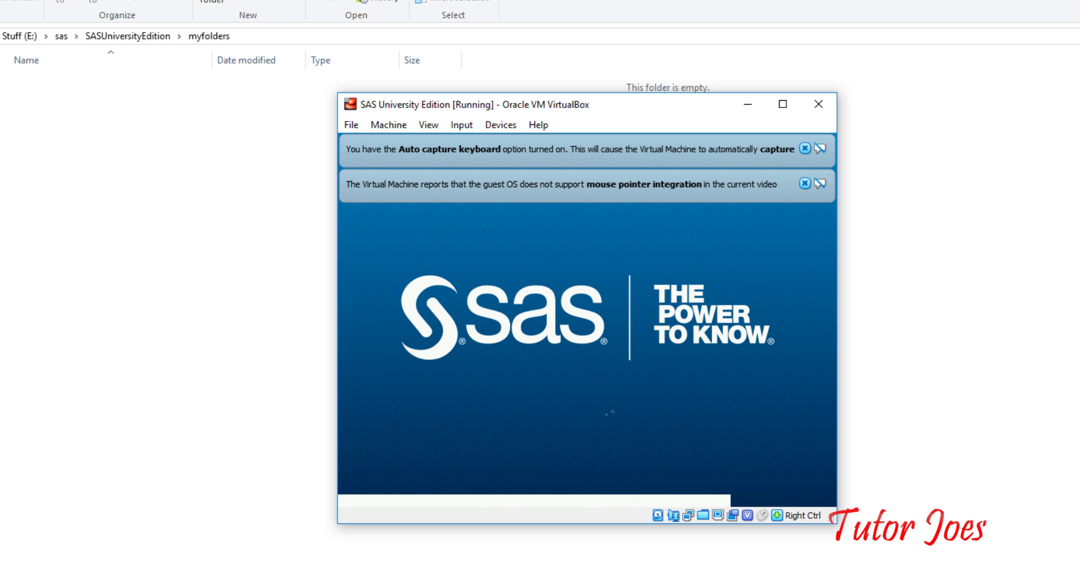
{"action": "key", "text": "alt+Tab"}
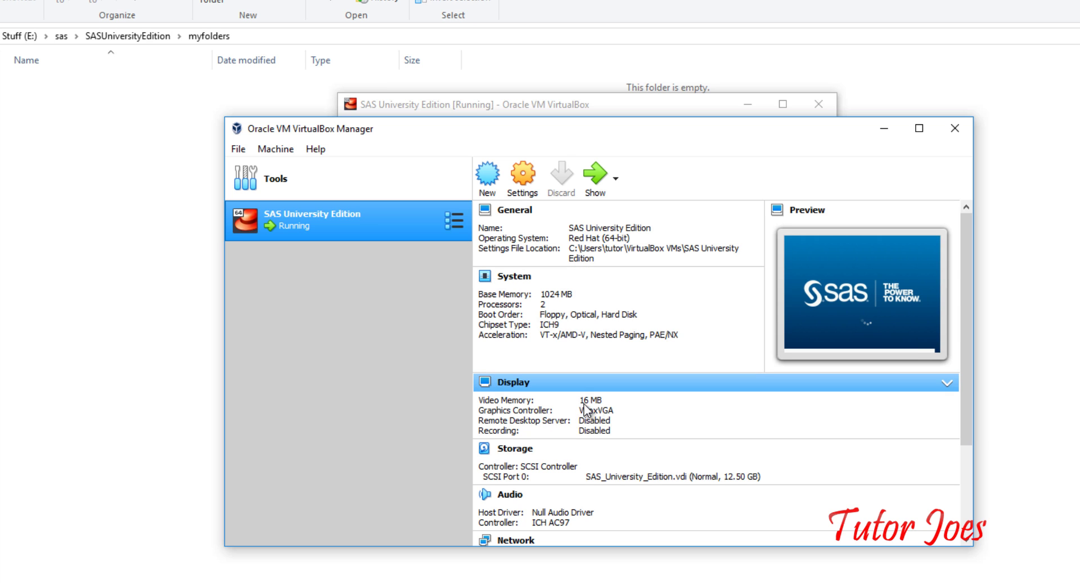
{"action": "scroll", "coordinate": [618, 411], "scroll_direction": "down", "scroll_amount": 5}
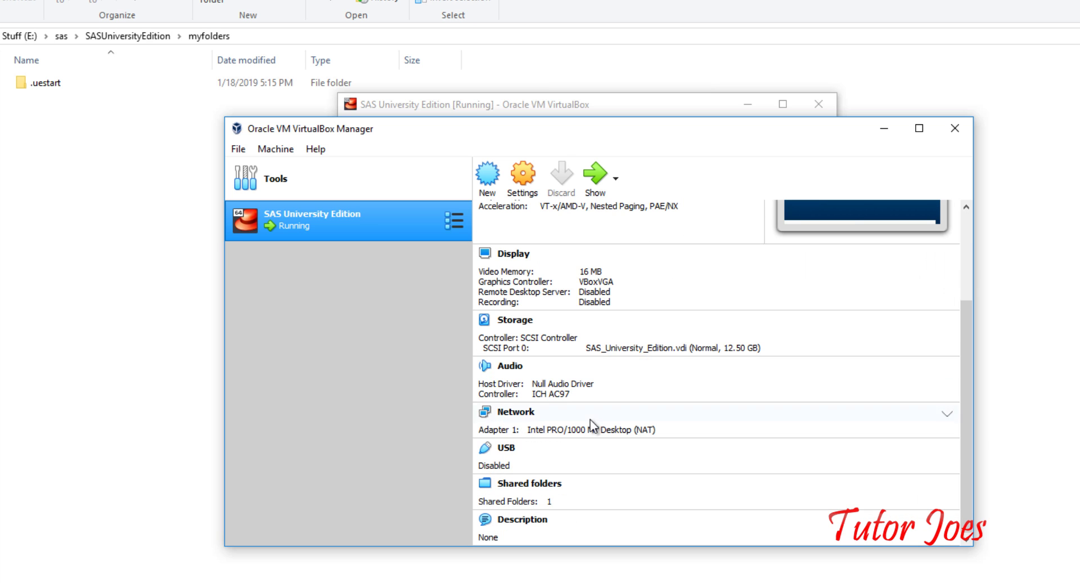
{"action": "scroll", "coordinate": [590, 420], "scroll_direction": "up", "scroll_amount": 3}
{"action": "scroll", "coordinate": [616, 430], "scroll_direction": "up", "scroll_amount": 2}
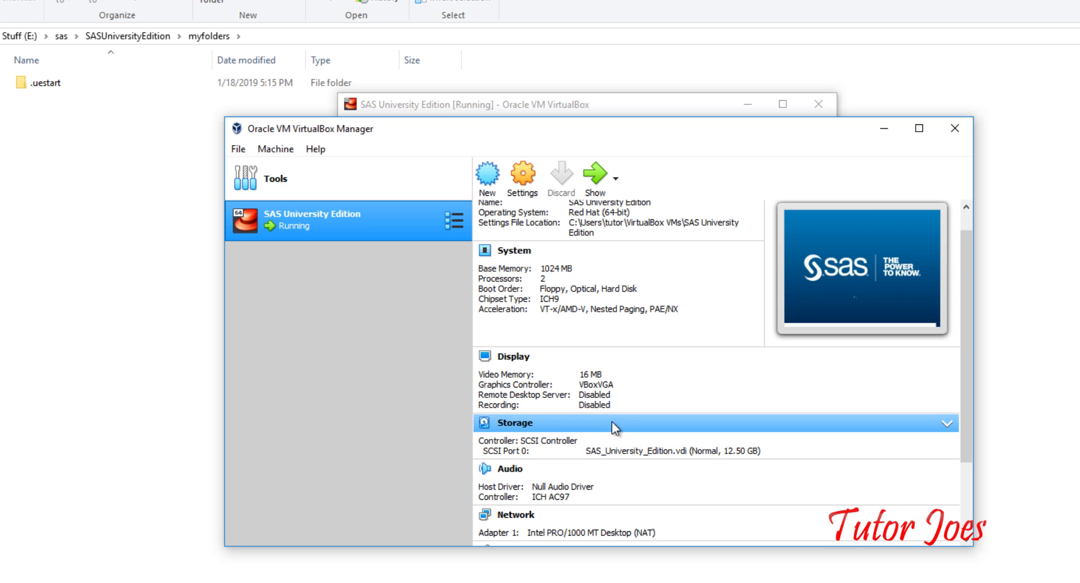
{"action": "scroll", "coordinate": [650, 249], "scroll_direction": "up", "scroll_amount": 1}
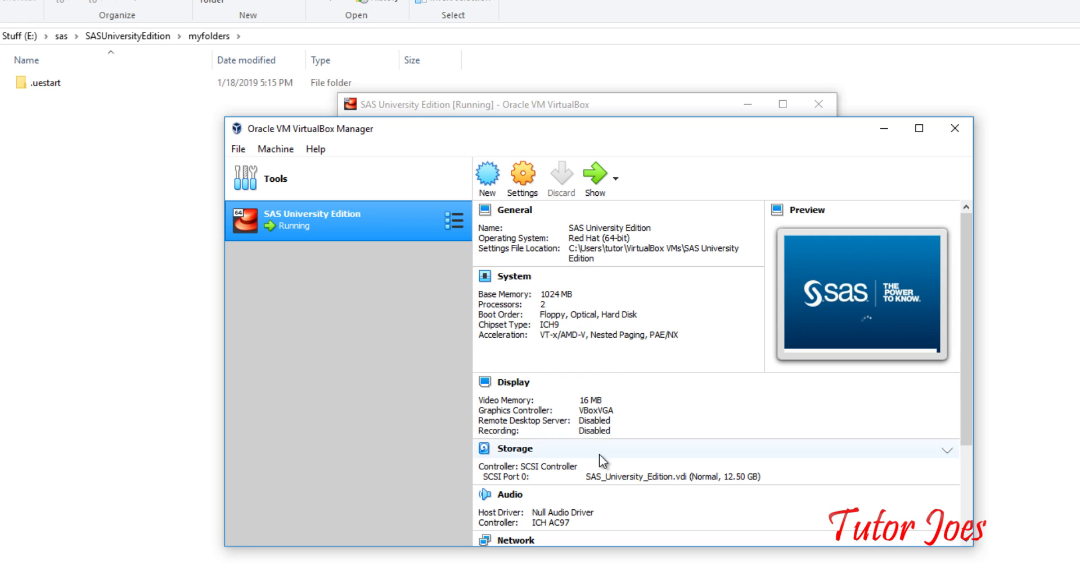
Dismiss the mouse pointer integration and keyboard auto-capture notices in the VM window
{"action": "left_click", "coordinate": [589, 109]}
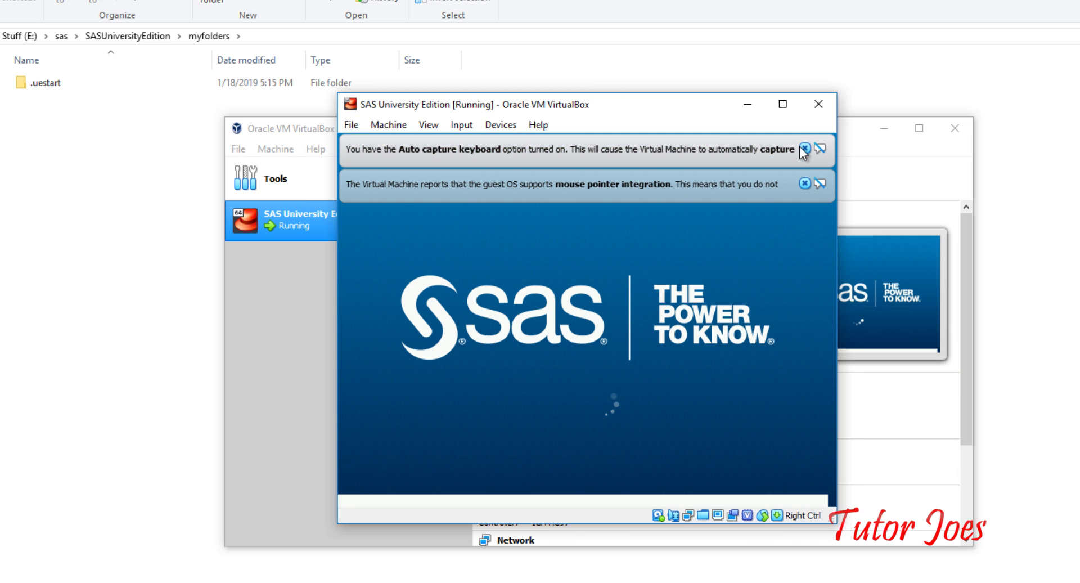
{"action": "left_click", "coordinate": [805, 184]}
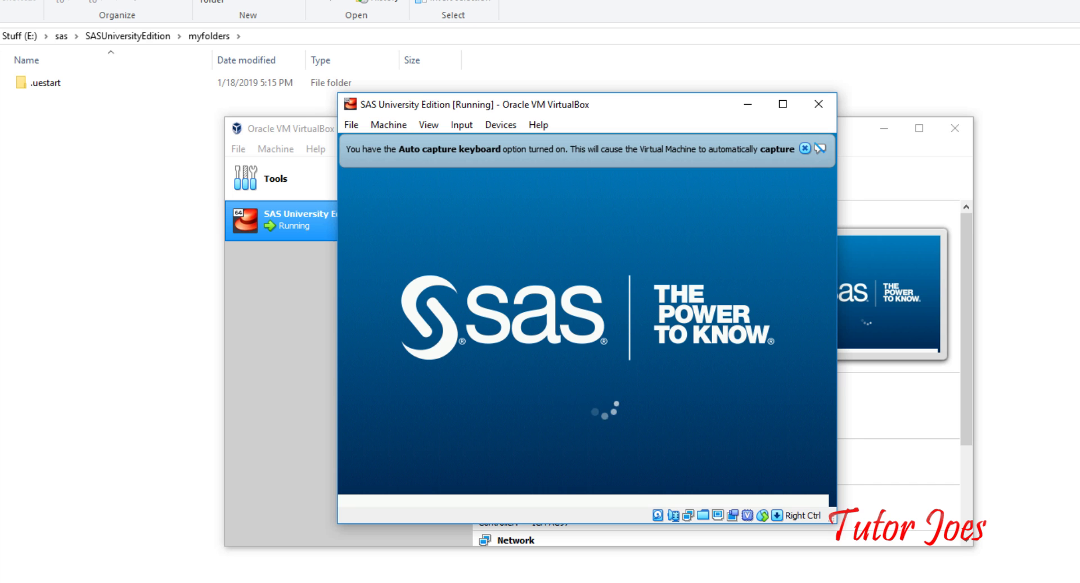
{"action": "left_click", "coordinate": [805, 149]}
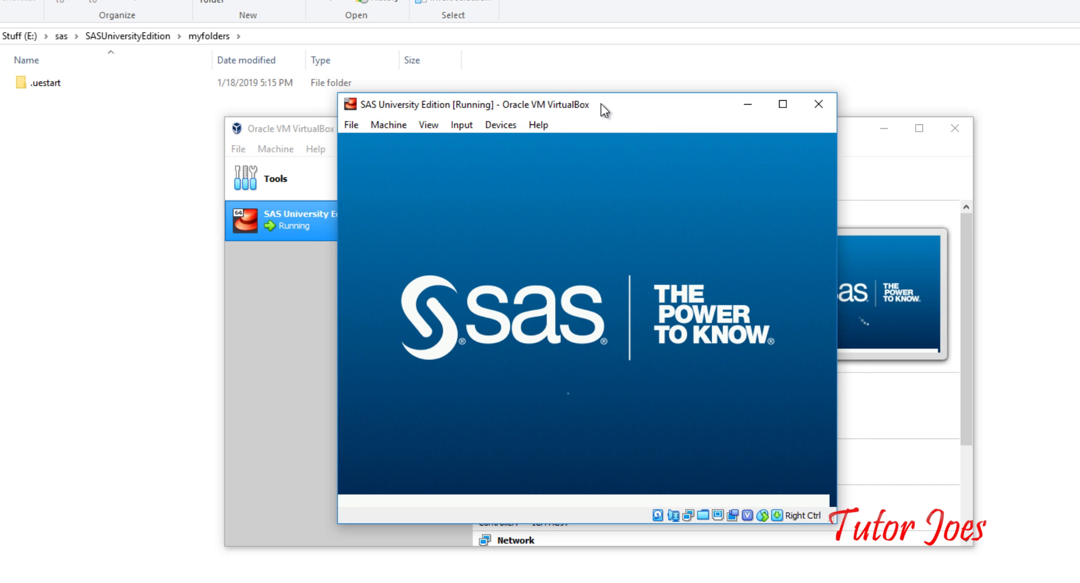
Move the running SAS machine window slightly right and down
{"action": "left_click_drag", "start_coordinate": [602, 104], "coordinate": [655, 125]}
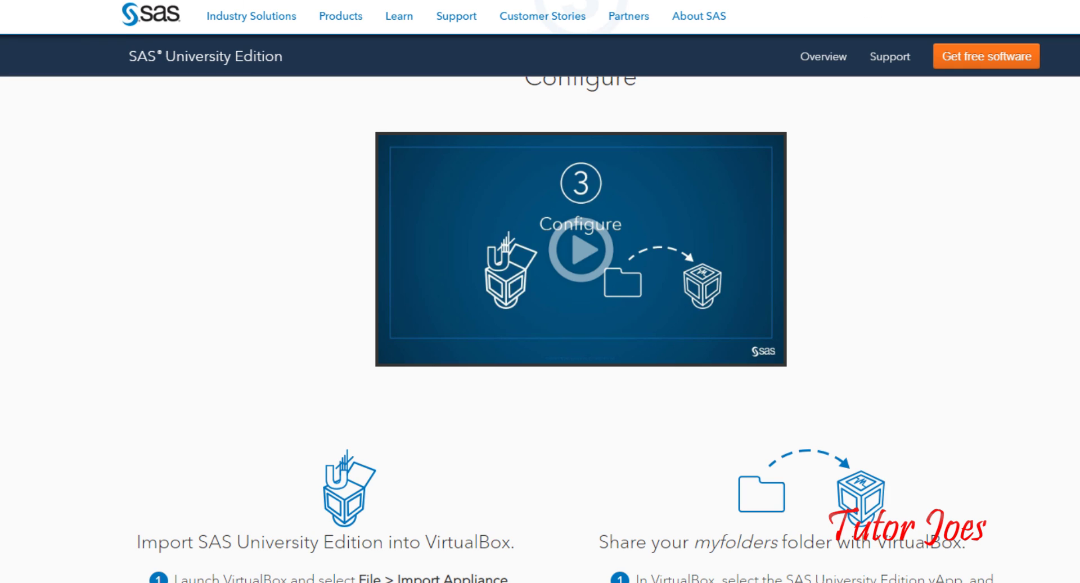
Load localhost in Chrome, then check the machine console for the correct address
{"action": "key", "text": "ctrl+l"}
{"action": "type", "text": "localhost"}
{"action": "key", "text": "Return"}
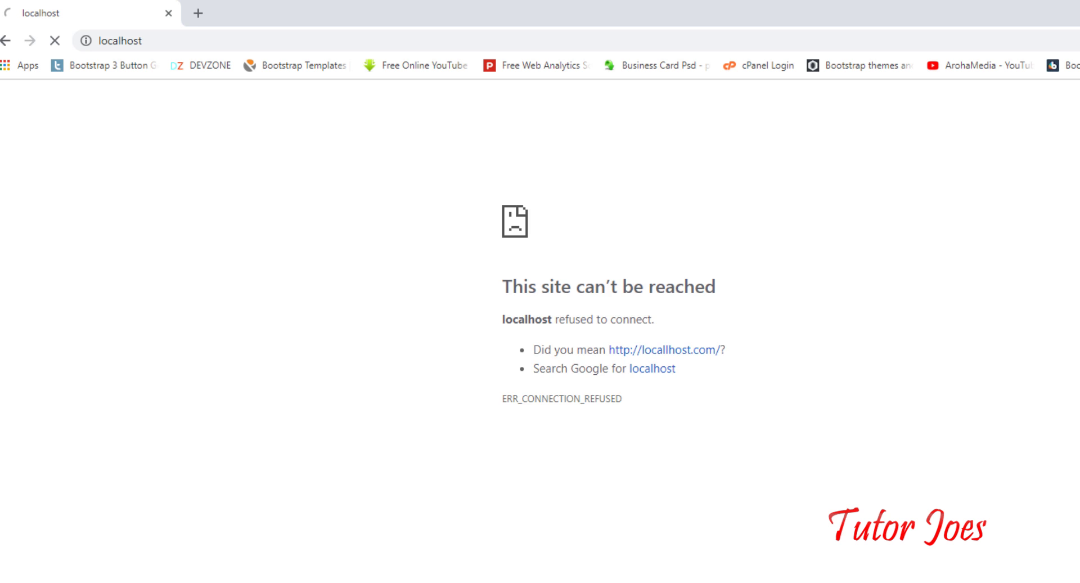
{"action": "key", "text": "alt+Tab"}
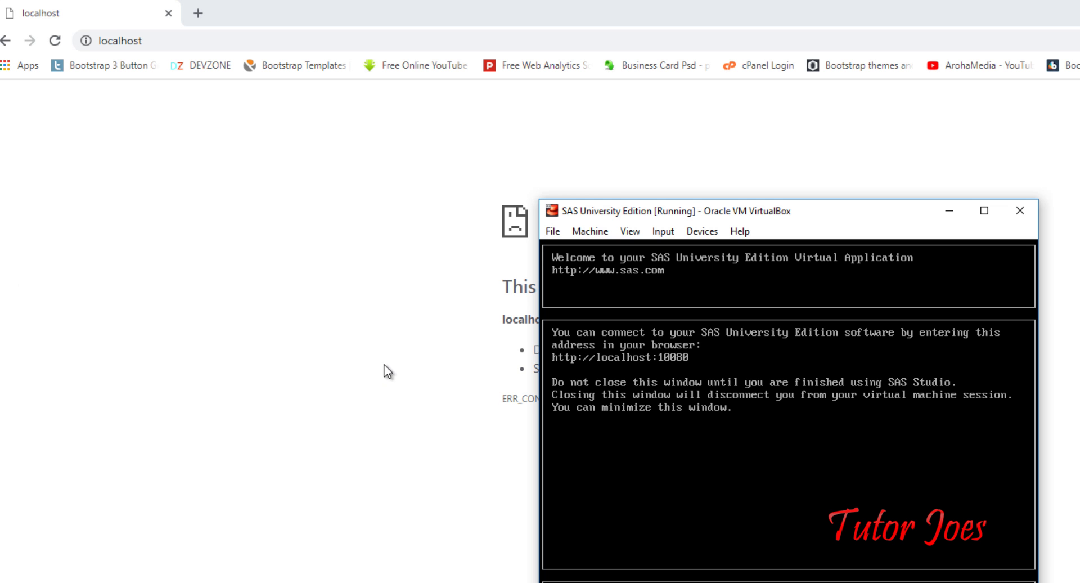
Change the address to localhost:10080 and launch SAS Studio from the Information Center
{"action": "left_click", "coordinate": [193, 35]}
{"action": "left_click", "coordinate": [201, 40]}
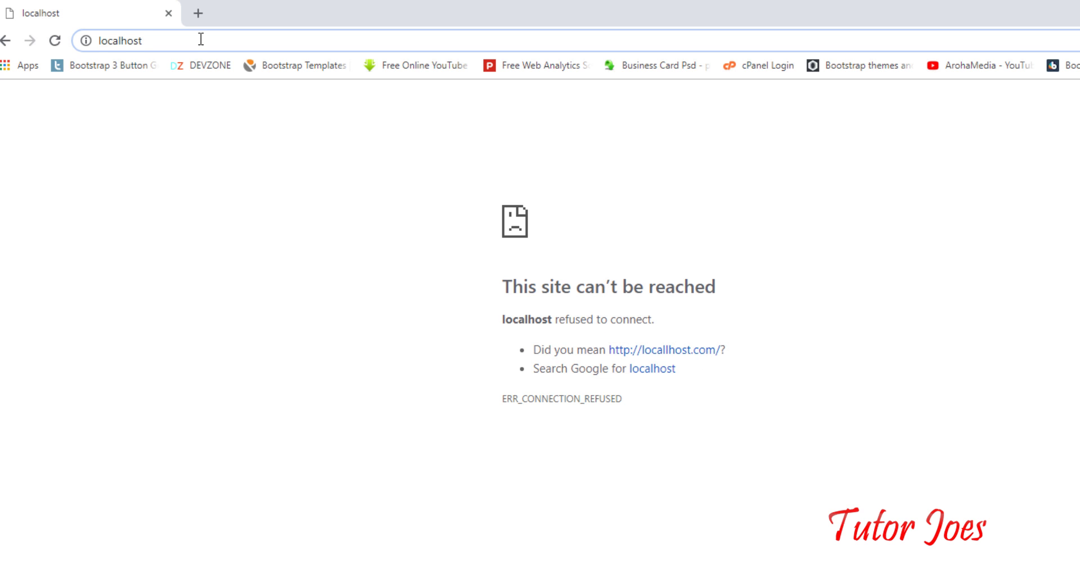
{"action": "type", "text": ":1000"}
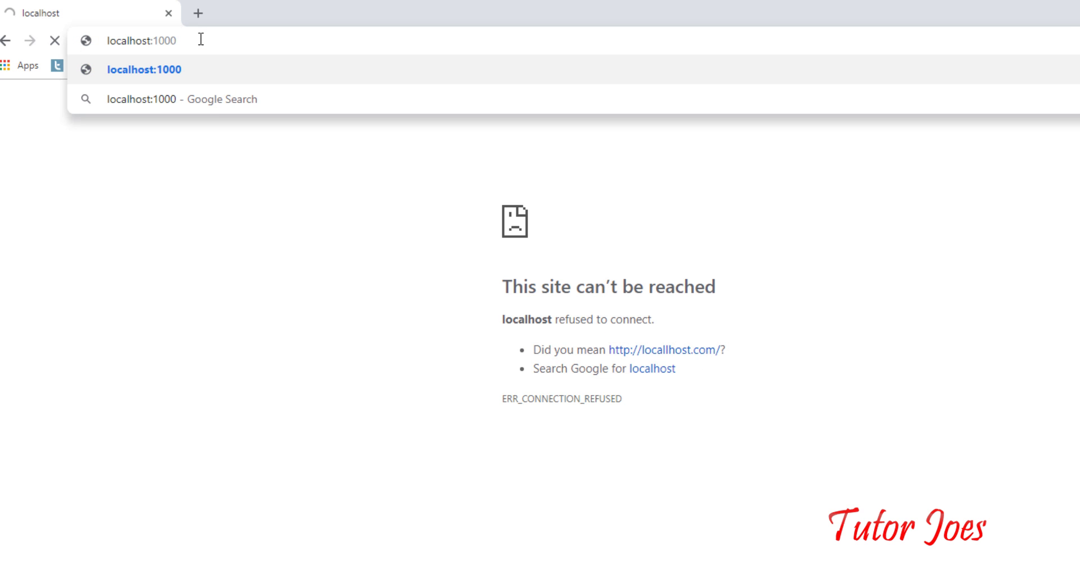
{"action": "key", "text": "BackSpace"}
{"action": "type", "text": "80"}
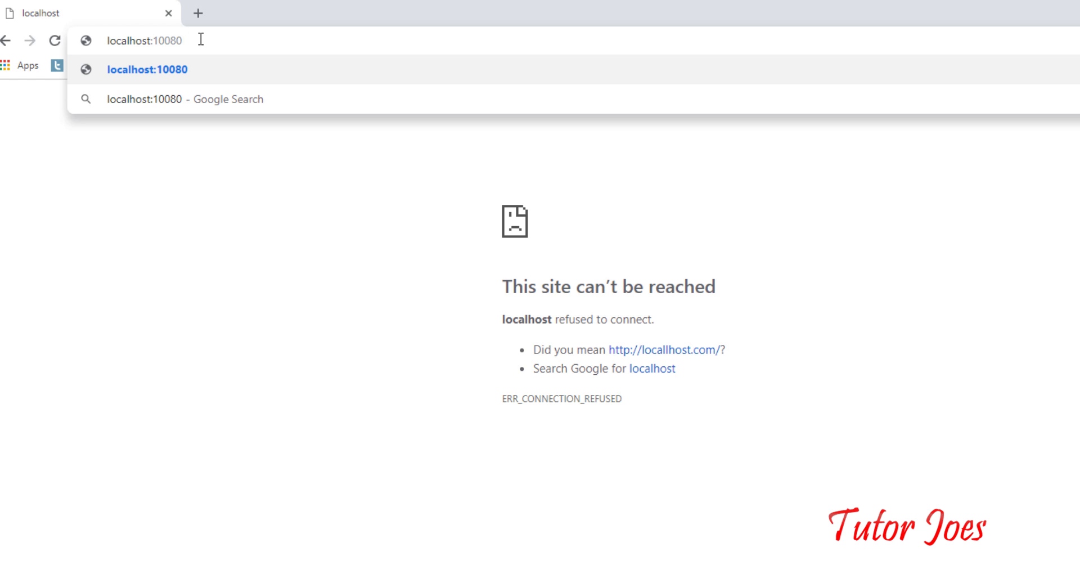
{"action": "key", "text": "Return"}
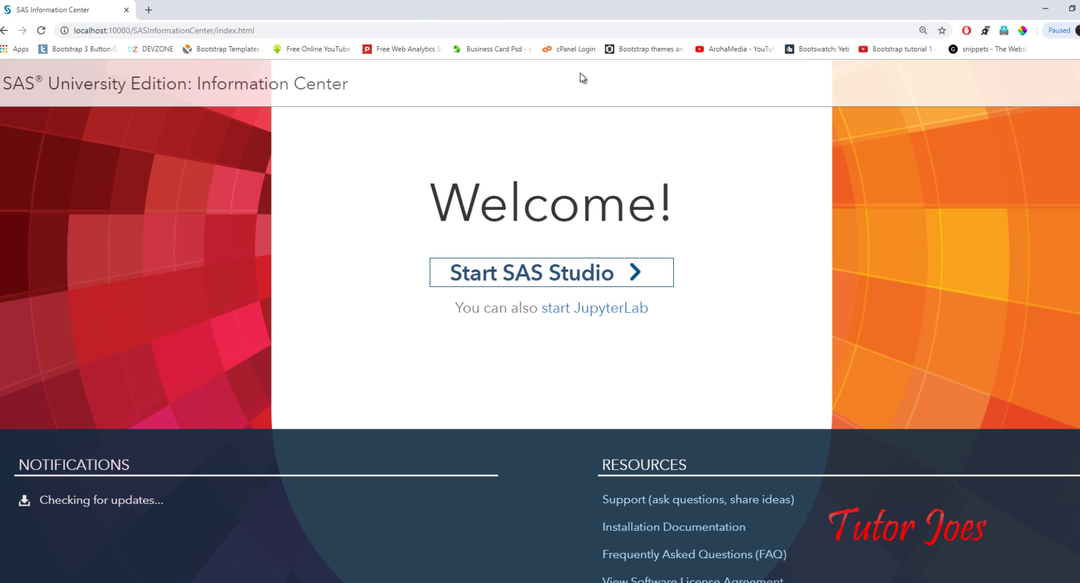
{"action": "left_click", "coordinate": [571, 276]}
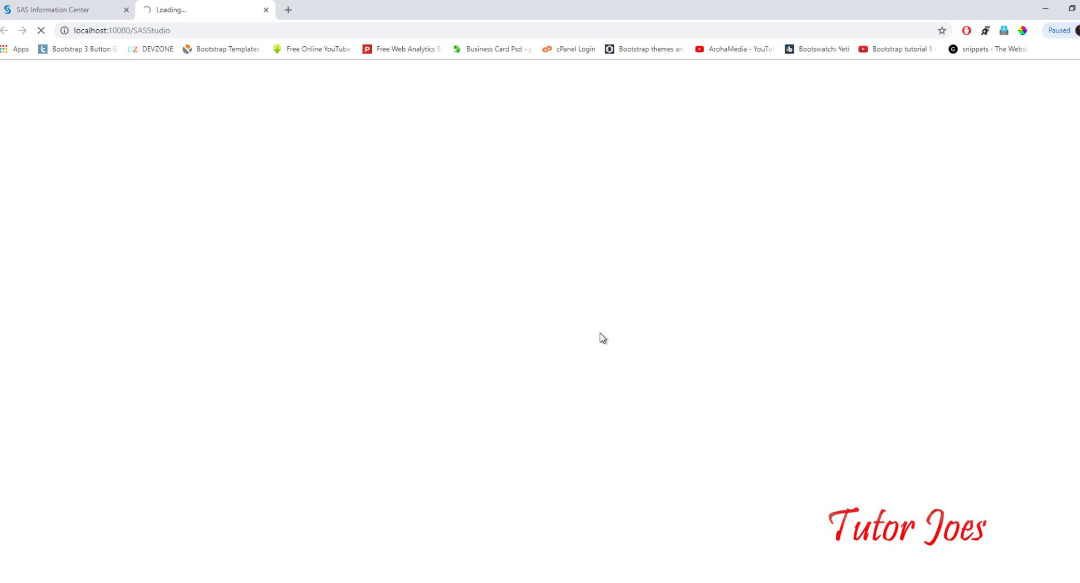